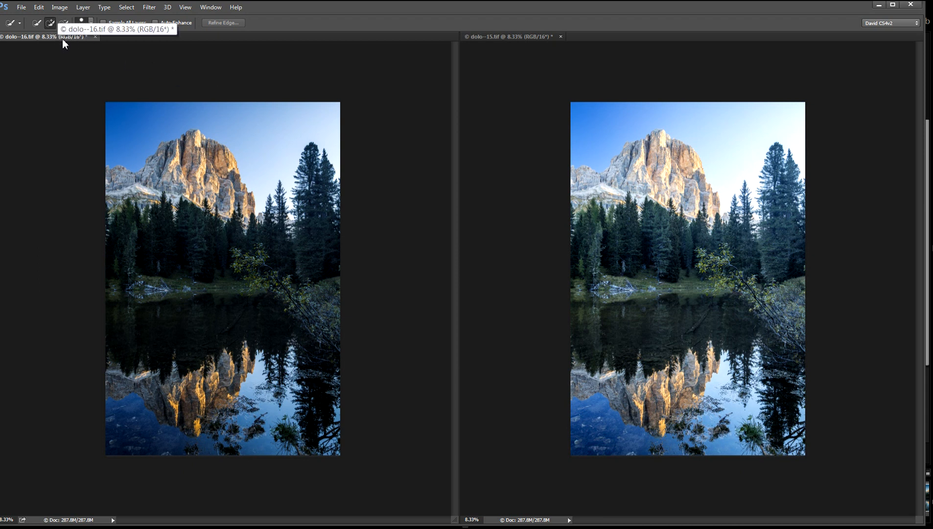
Step: Copy the entire dolo--16.tif image and paste it as a new layer into dolo--15.tif
click(126, 6)
click(132, 20)
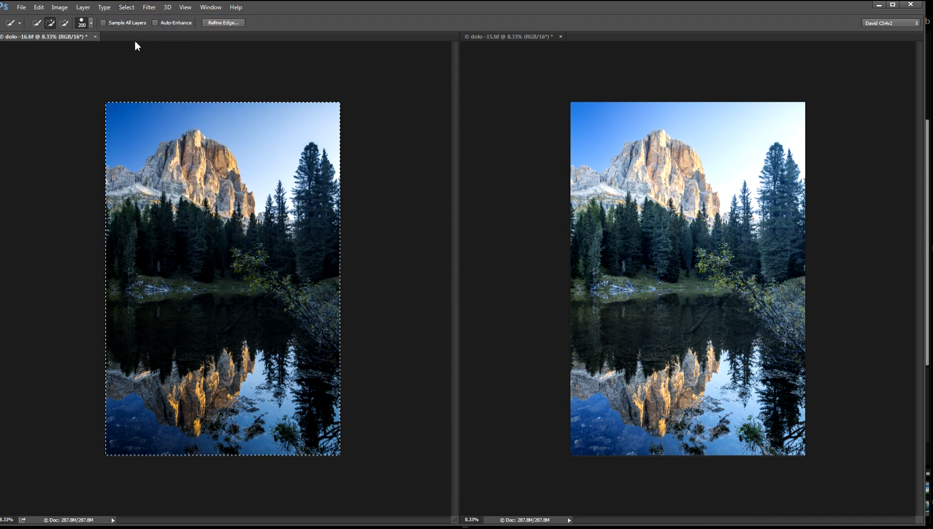
click(41, 8)
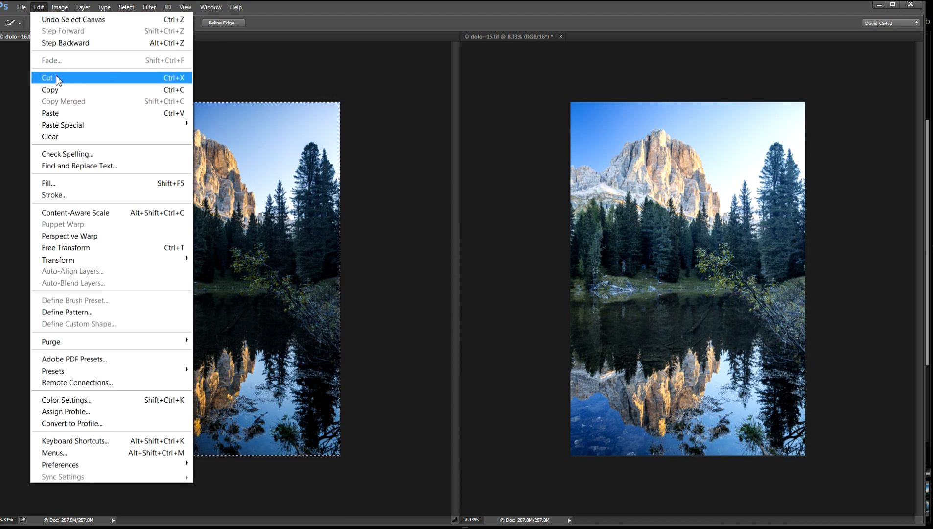
click(51, 90)
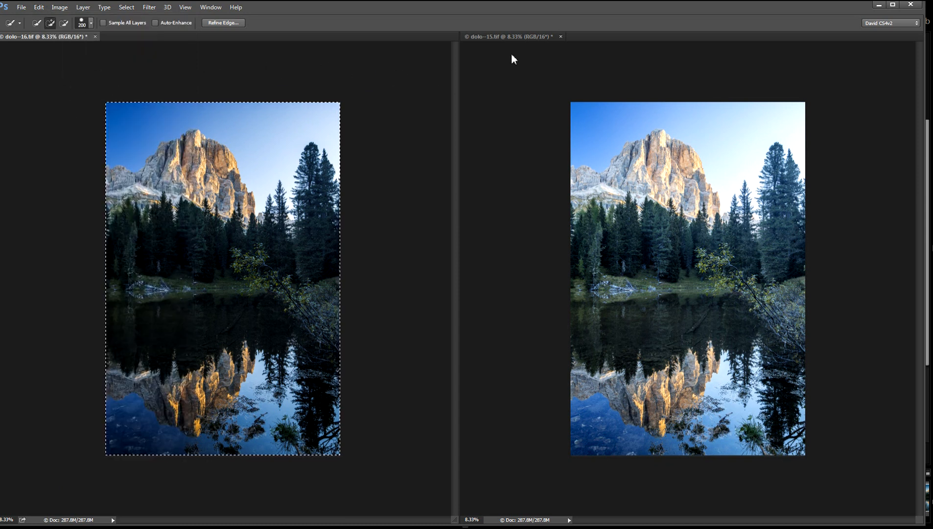
click(518, 37)
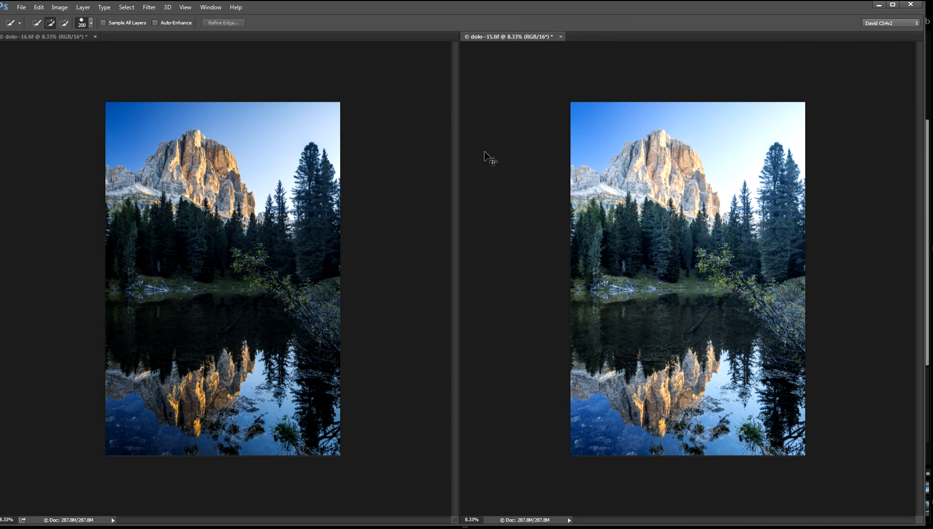
drag(484, 152, 485, 153)
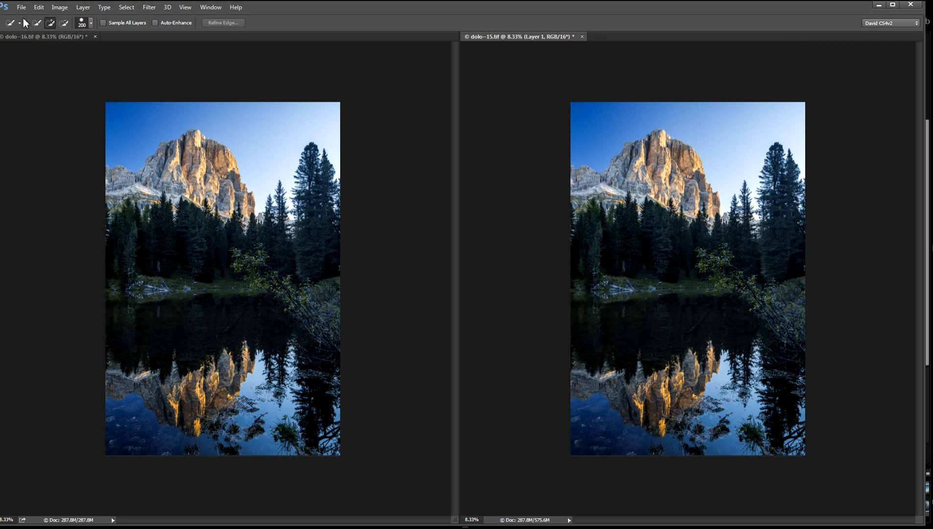
Step: Close dolo--16.tif without saving its changes
click(30, 36)
key(ctrl+a)
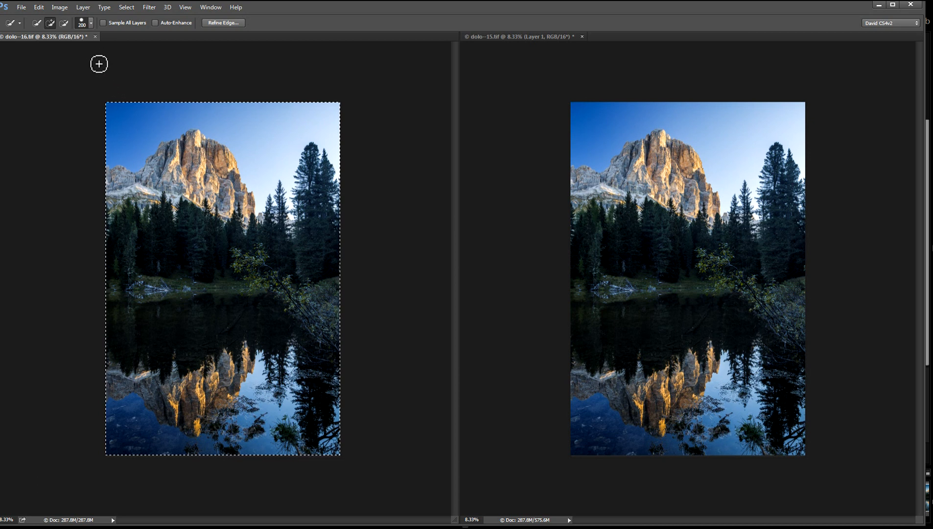
click(95, 36)
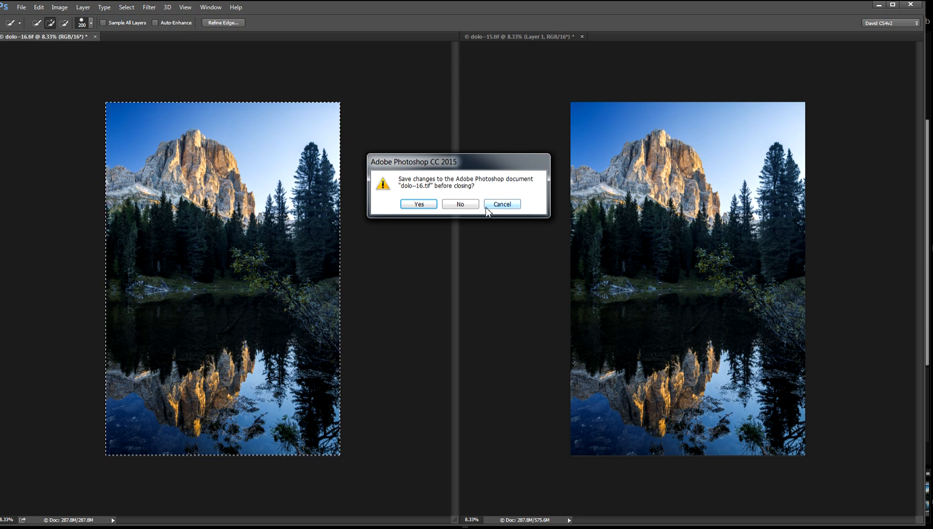
click(450, 206)
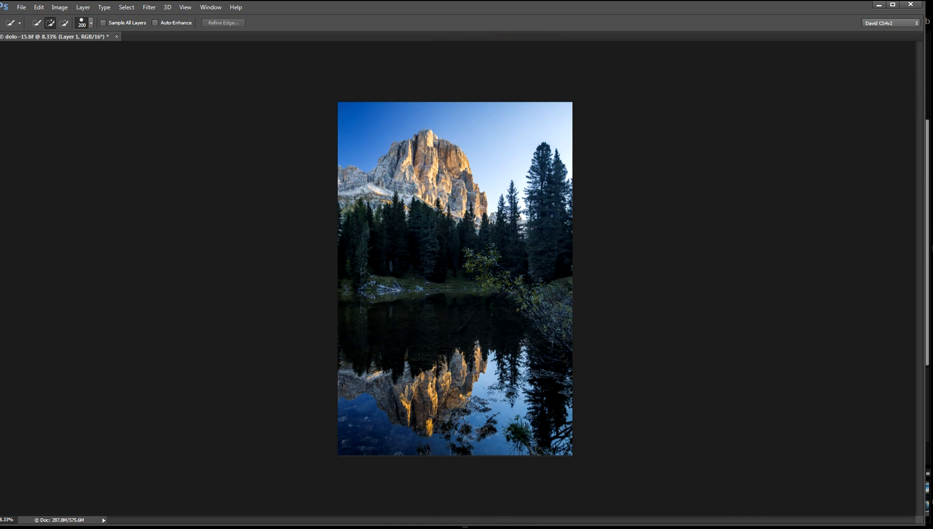
Step: Bring up the layer list beside the image and compare the two exposures by hiding and reshowing Layer 1
key(F7)
drag(856, 20, 827, 118)
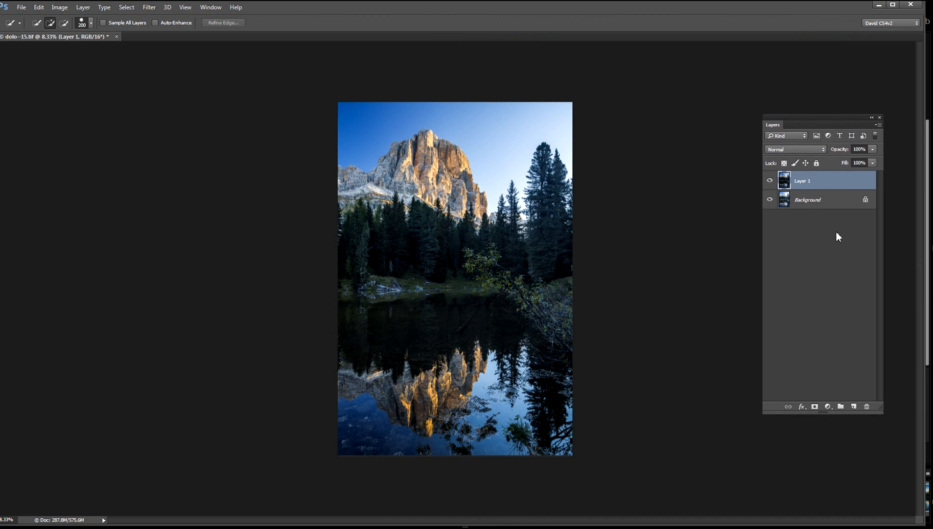
click(770, 181)
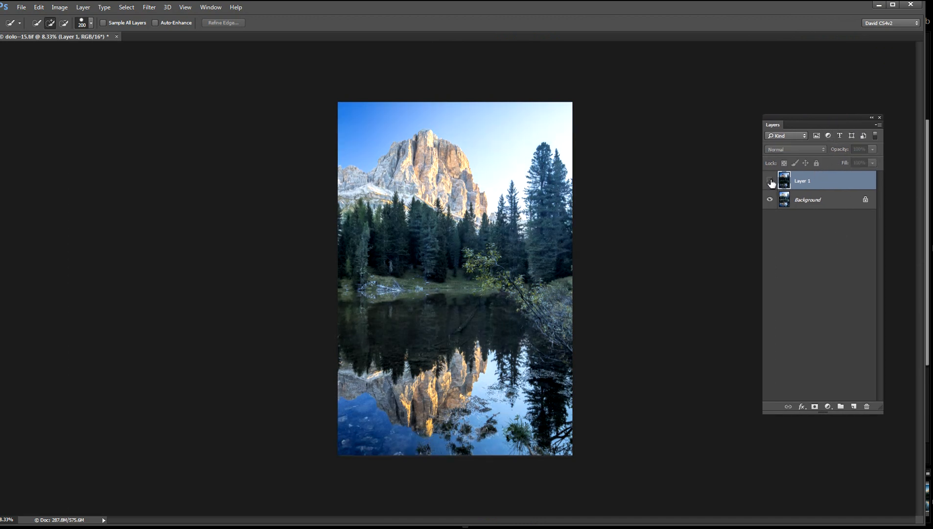
click(770, 181)
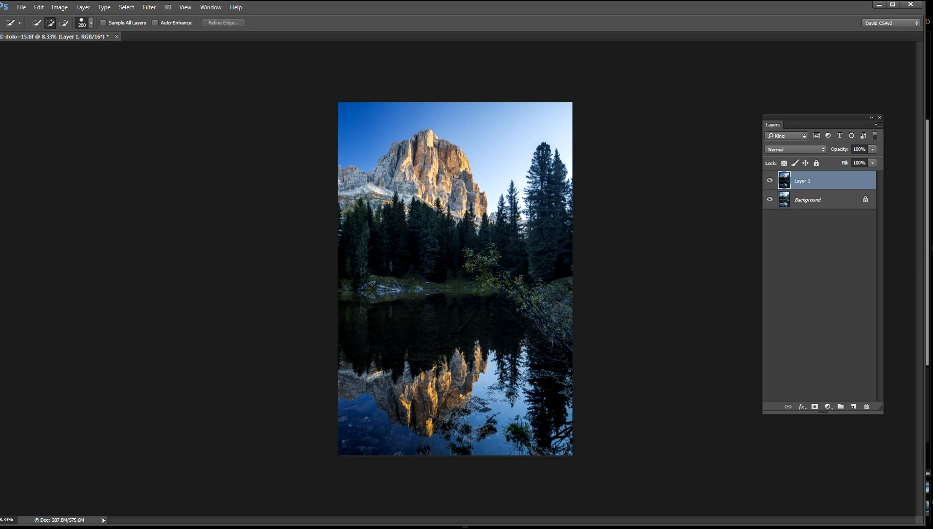
Step: Select the dark trees and lake below the mountain on Layer 1 with the Quick Selection tool
key(v)
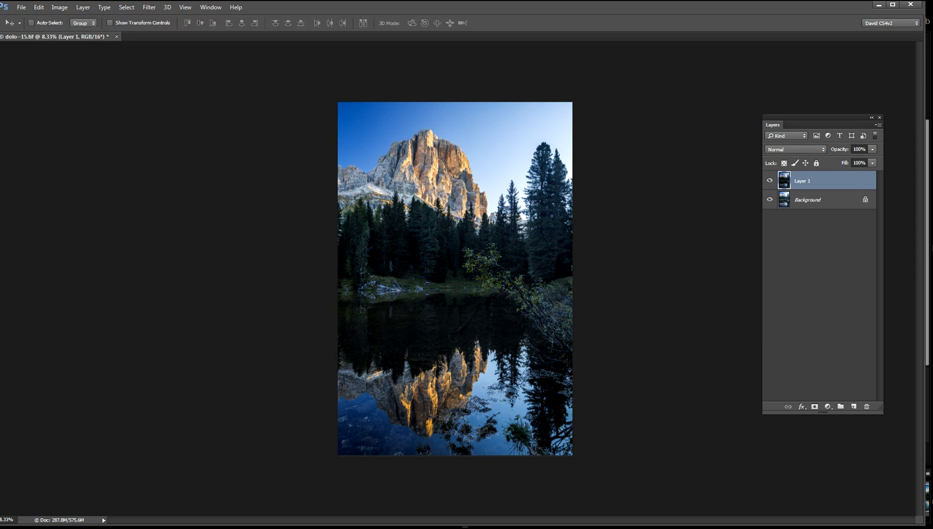
drag(881, 1, 715, 98)
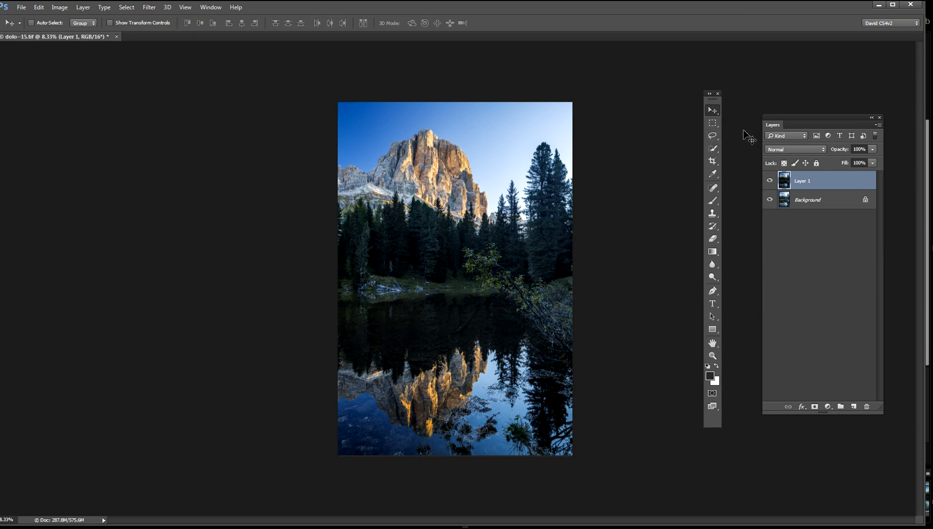
click(714, 149)
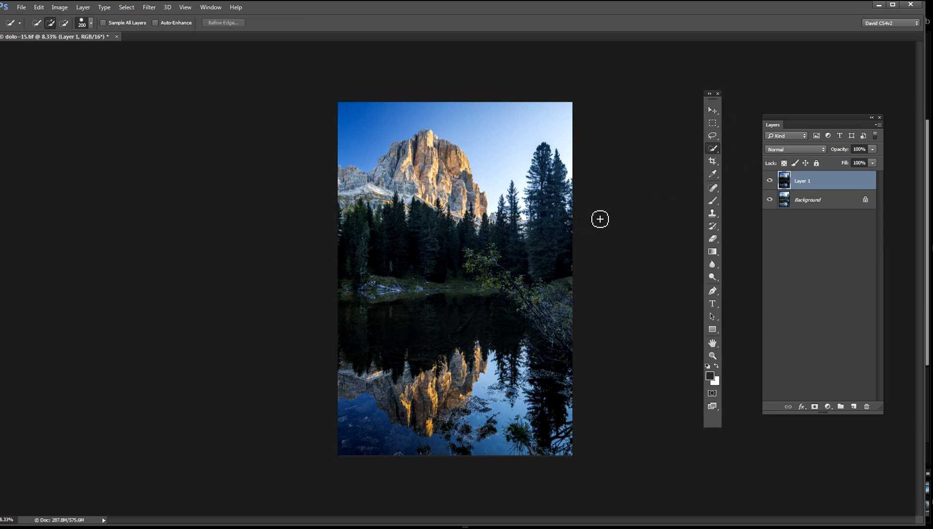
right_click(714, 149)
click(746, 147)
mouse_move(380, 327)
mouse_down()
mouse_move(348, 255)
mouse_move(405, 246)
mouse_move(471, 258)
mouse_move(534, 253)
mouse_move(578, 236)
mouse_move(563, 280)
mouse_move(572, 433)
mouse_move(538, 441)
mouse_move(545, 453)
mouse_move(433, 437)
mouse_move(364, 468)
mouse_move(409, 448)
mouse_move(442, 353)
mouse_move(427, 319)
mouse_move(413, 320)
mouse_move(422, 331)
mouse_move(397, 349)
mouse_up()
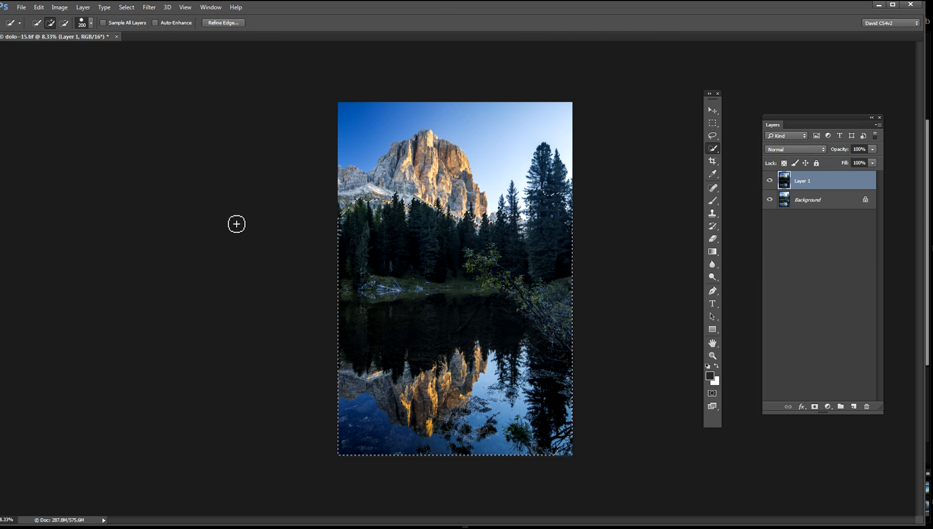
Step: Invert the selection to cover the sky and mountain, and feather it by 300 pixels
click(127, 8)
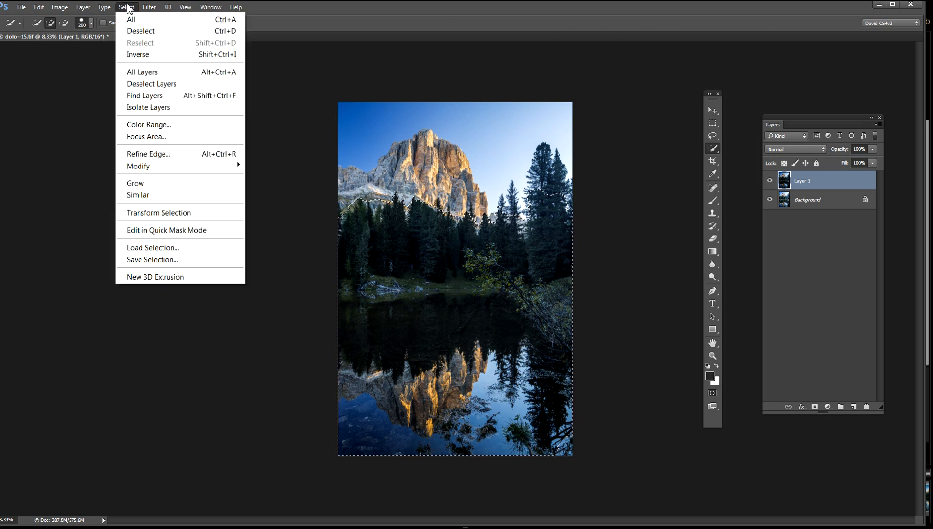
click(143, 54)
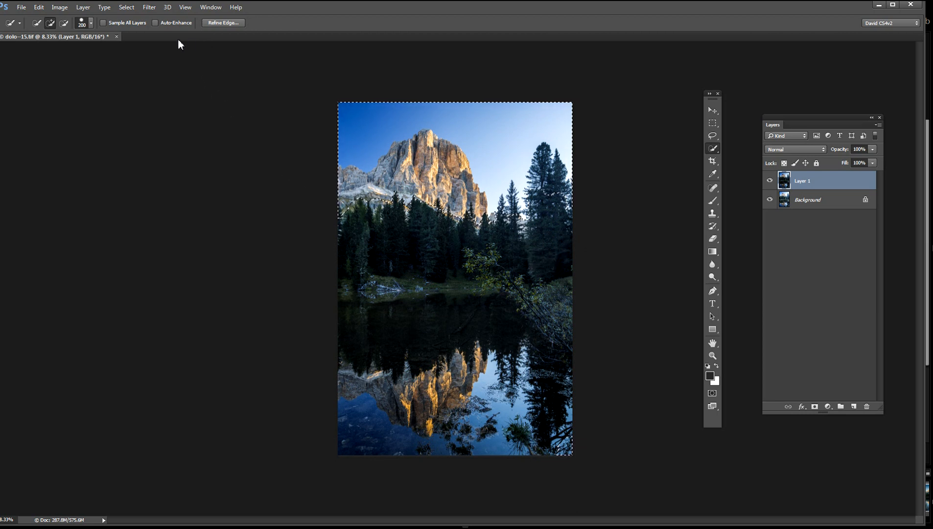
click(126, 7)
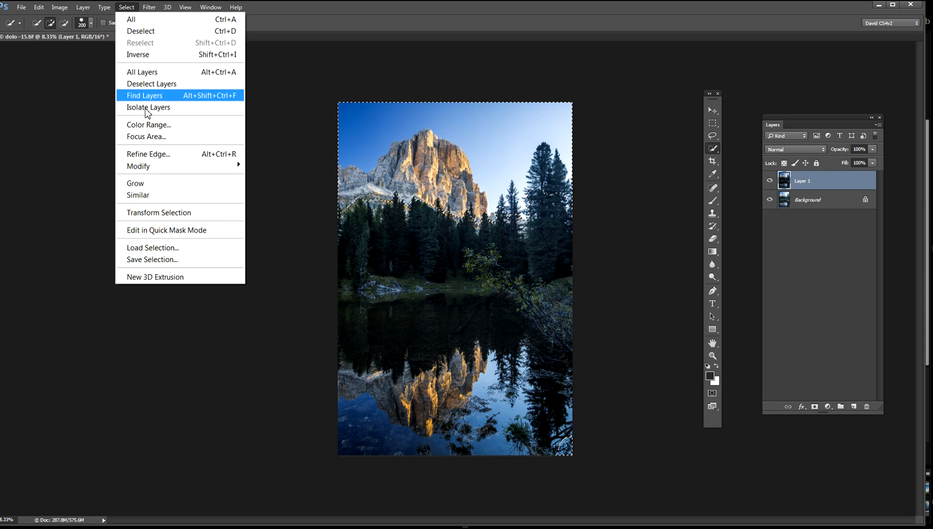
mouse_move(145, 169)
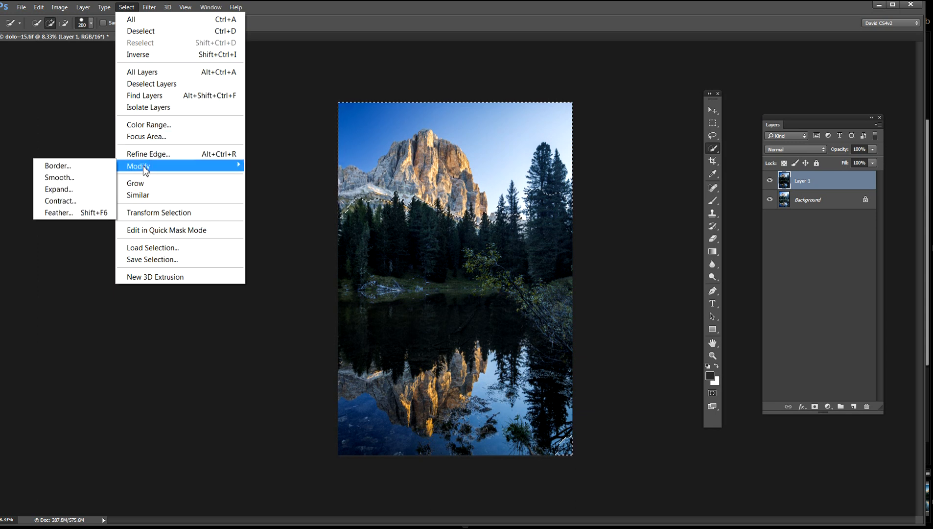
click(62, 213)
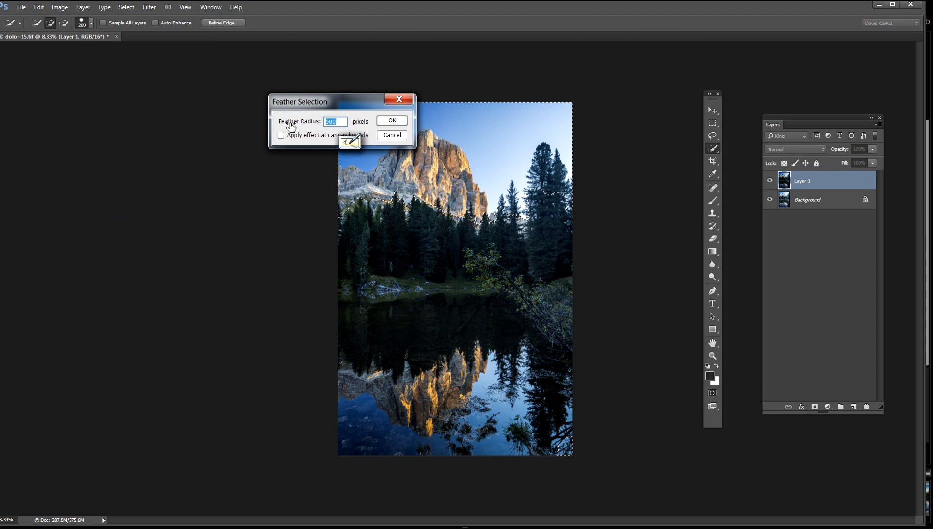
text(300)
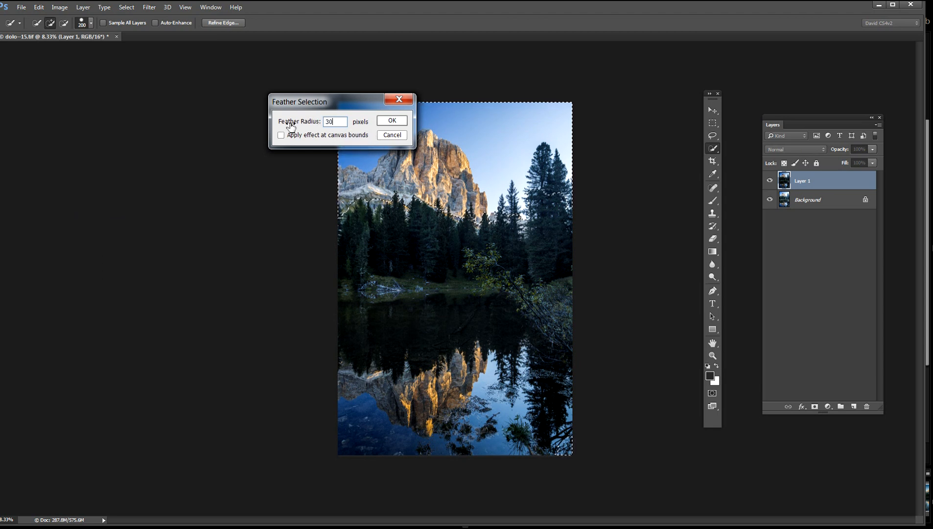
click(392, 122)
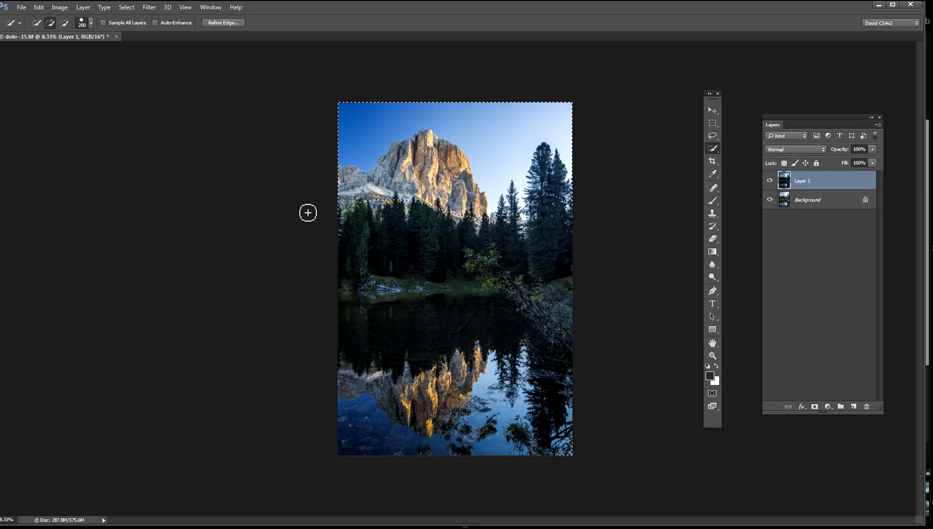
Step: Add a layer mask to Layer 1 that reveals only the feathered sky and mountain selection
click(92, 8)
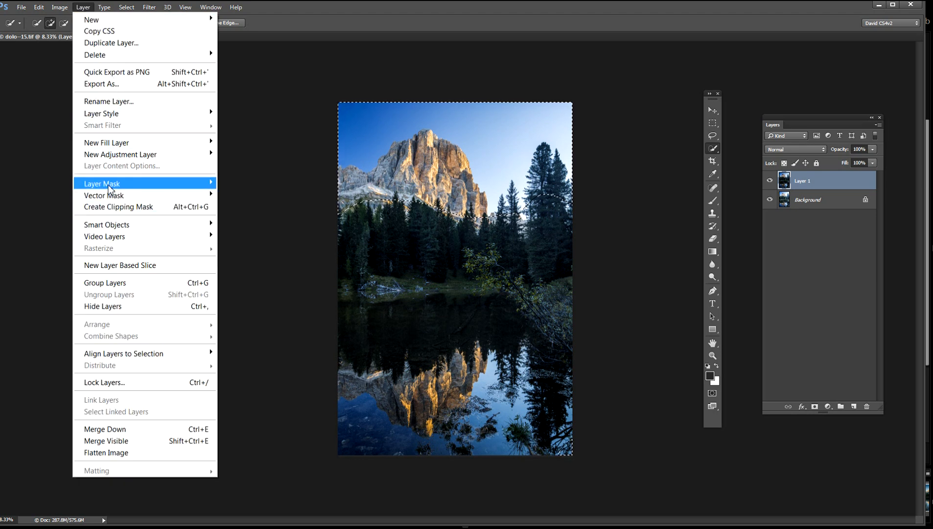
mouse_move(104, 185)
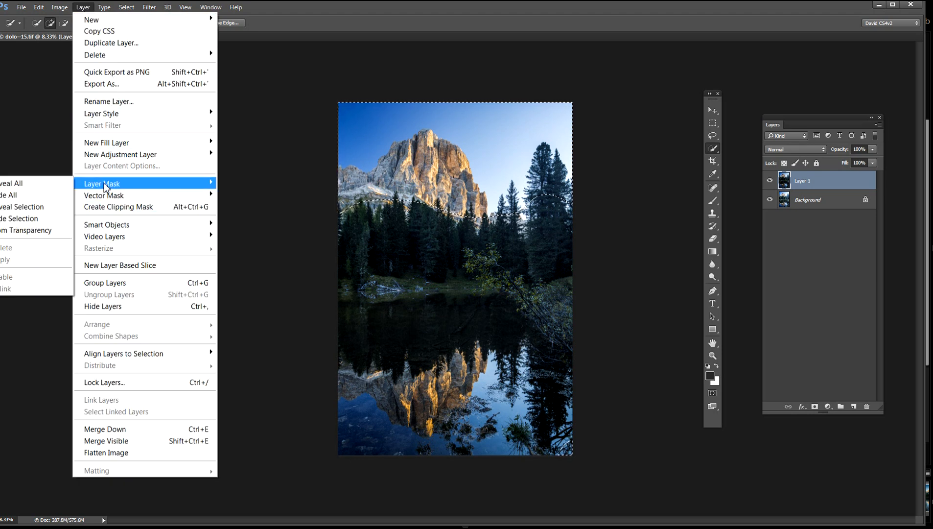
click(25, 206)
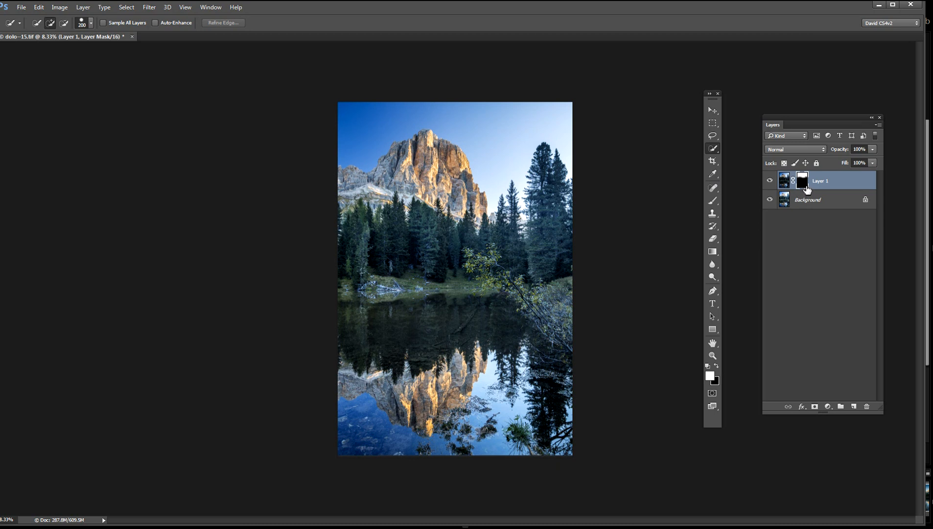
Step: Examine the masked blend by toggling the visibility of Layer 1 and the Background layer, leaving both shown
click(770, 180)
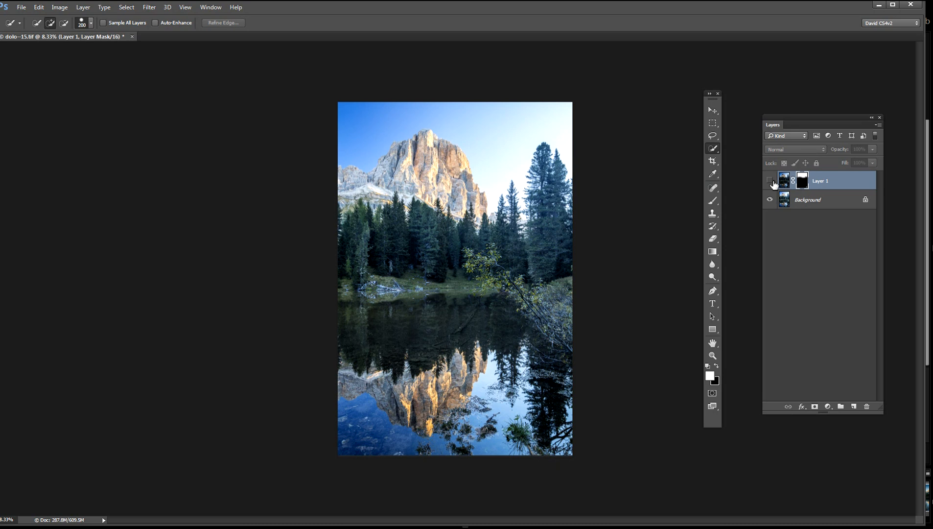
click(771, 182)
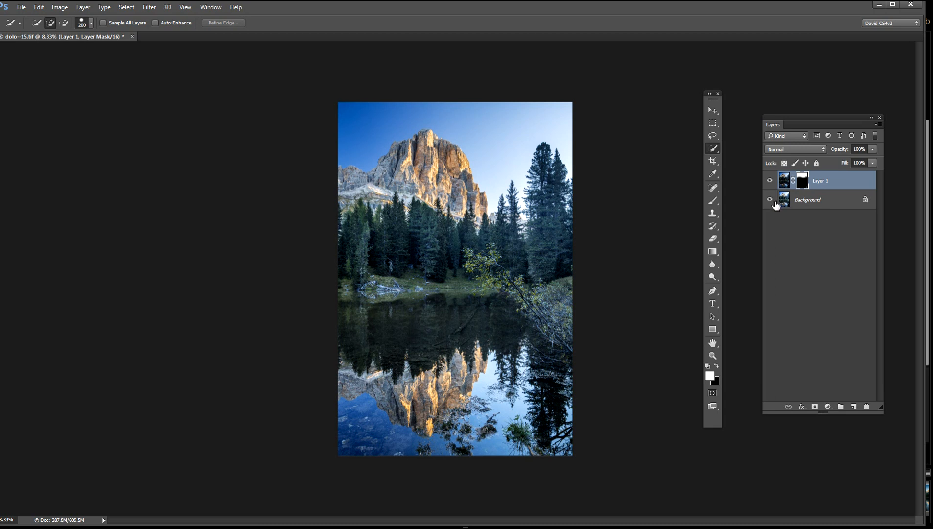
click(769, 200)
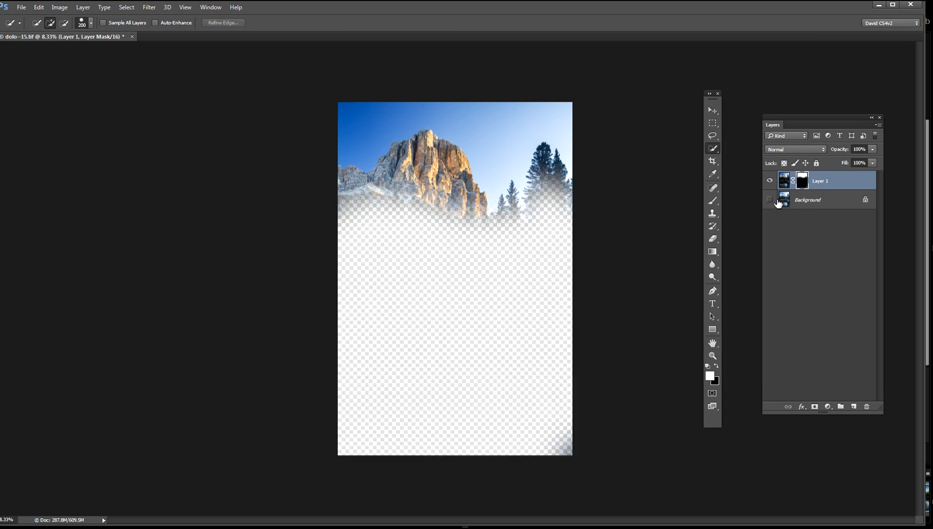
click(771, 200)
click(770, 200)
click(771, 201)
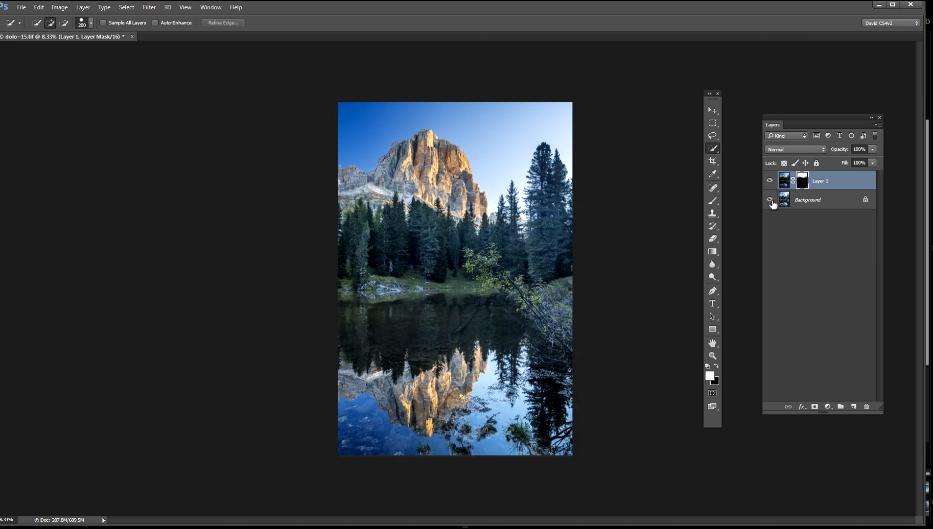
click(771, 200)
click(770, 200)
click(770, 201)
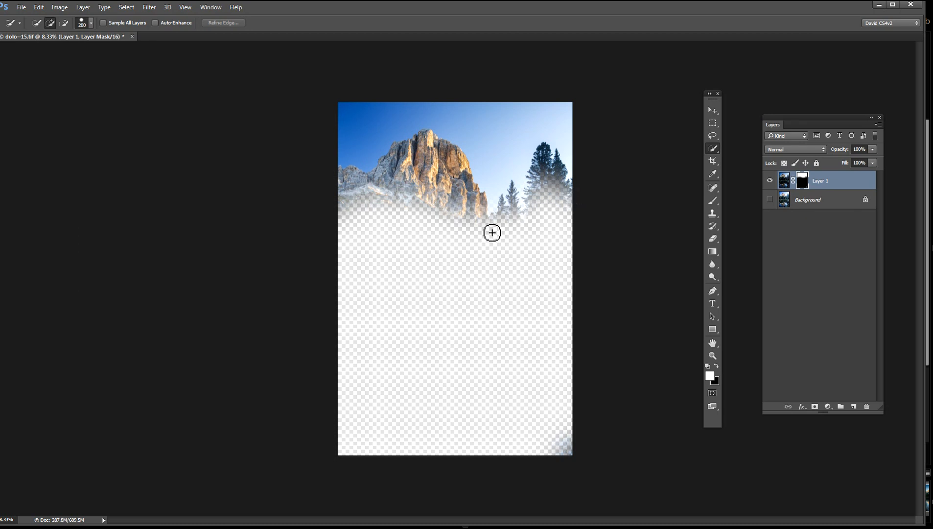
click(769, 199)
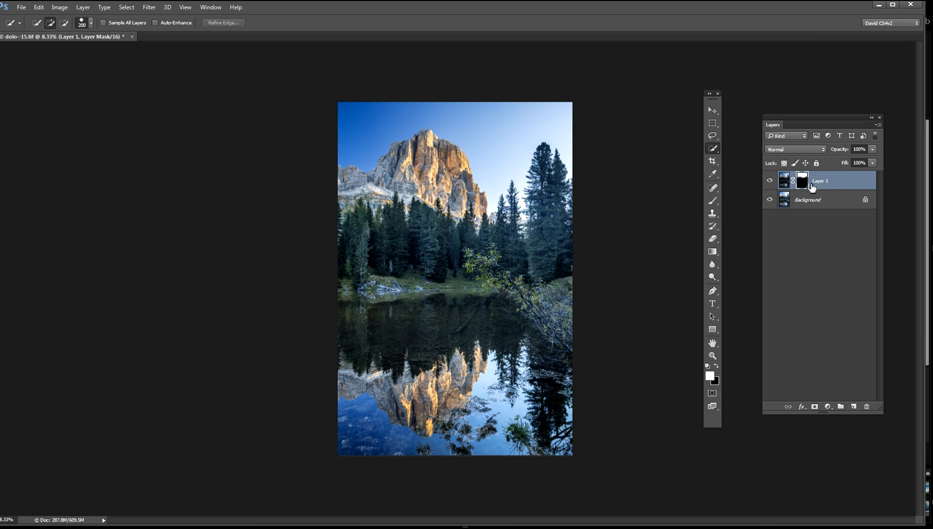
click(769, 201)
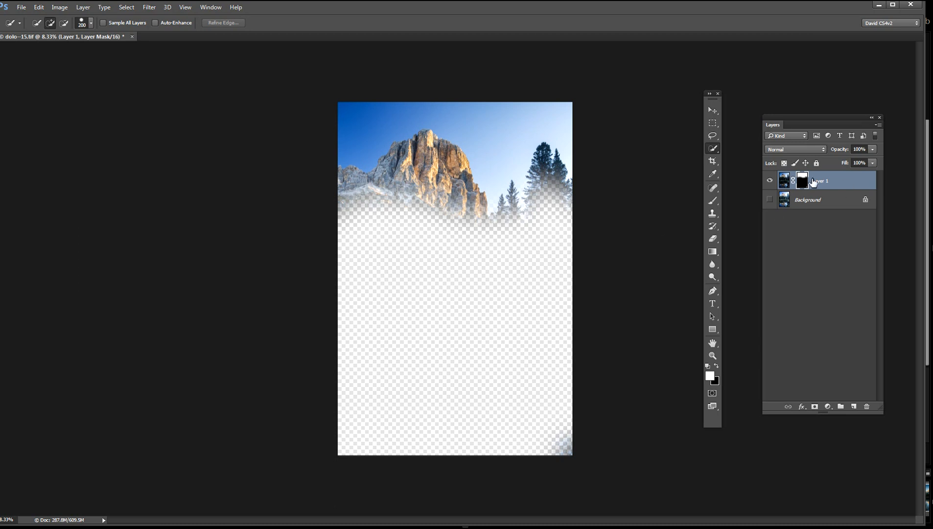
click(770, 199)
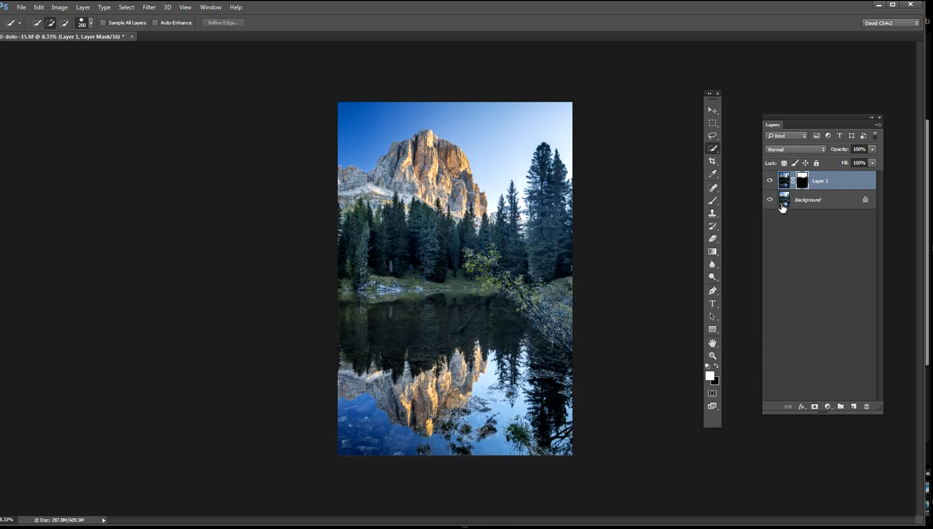
Step: Set the Brush to white at 700 px and 11% opacity, and dab Layer 1's mask over the trees at the image's edge
click(712, 200)
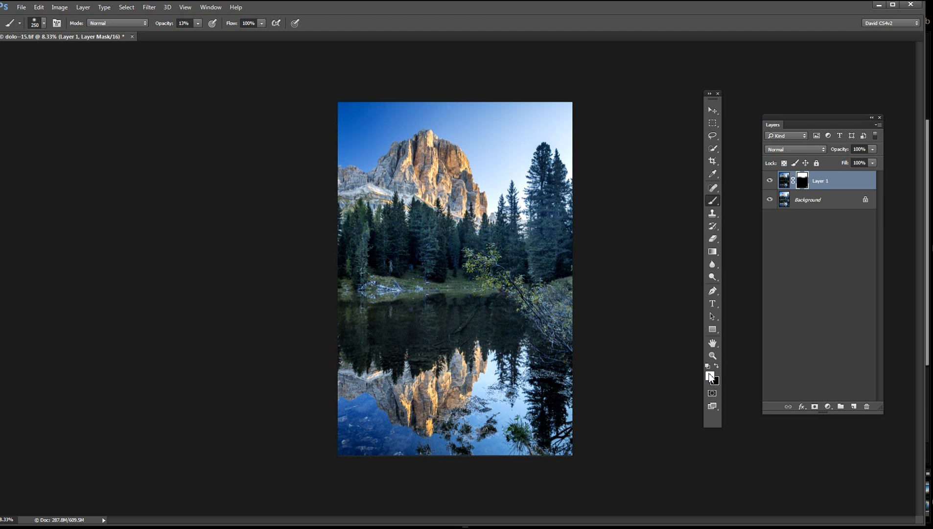
key(x)
key(x)
key(x)
key(x)
key(ctrl+plus)
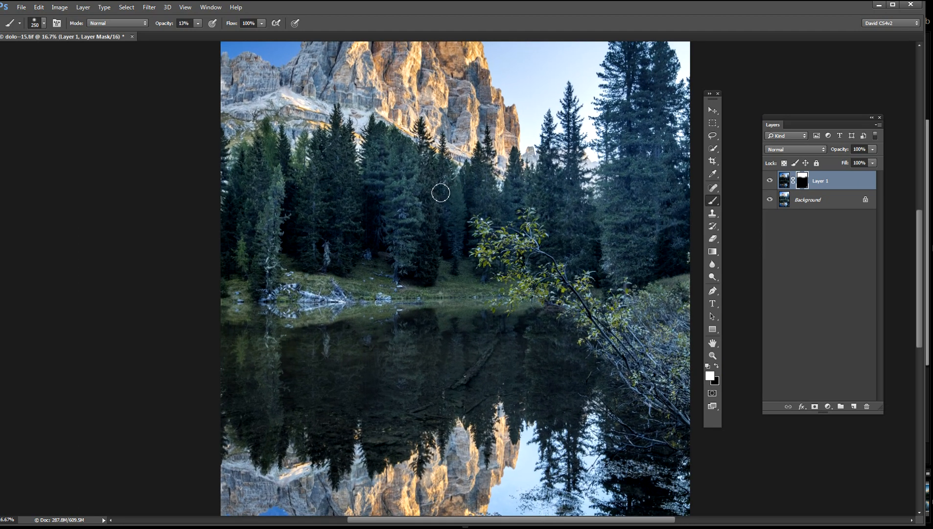
key(])
key(])
key(])
key(])
key(])
click(198, 25)
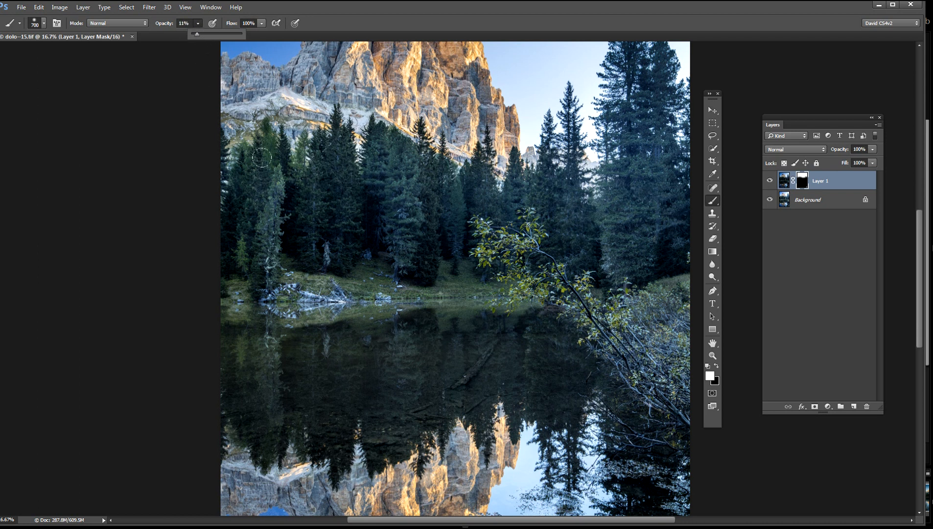
click(212, 186)
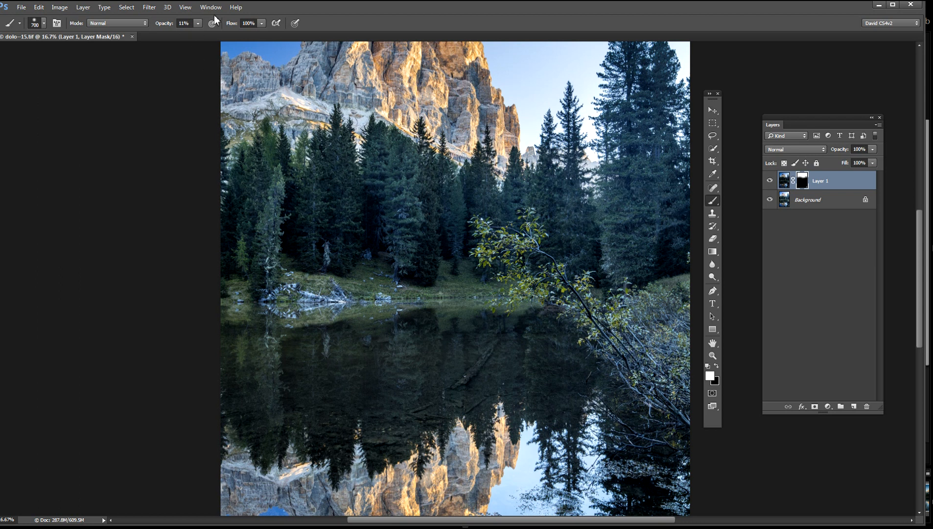
Step: Raise the brush opacity to 30% and paint white on Layer 1's mask across the treetops below the mountain
click(198, 23)
drag(201, 34, 200, 34)
drag(219, 183, 268, 147)
click(197, 25)
drag(205, 36, 204, 37)
click(222, 197)
drag(256, 137, 285, 153)
drag(386, 133, 453, 141)
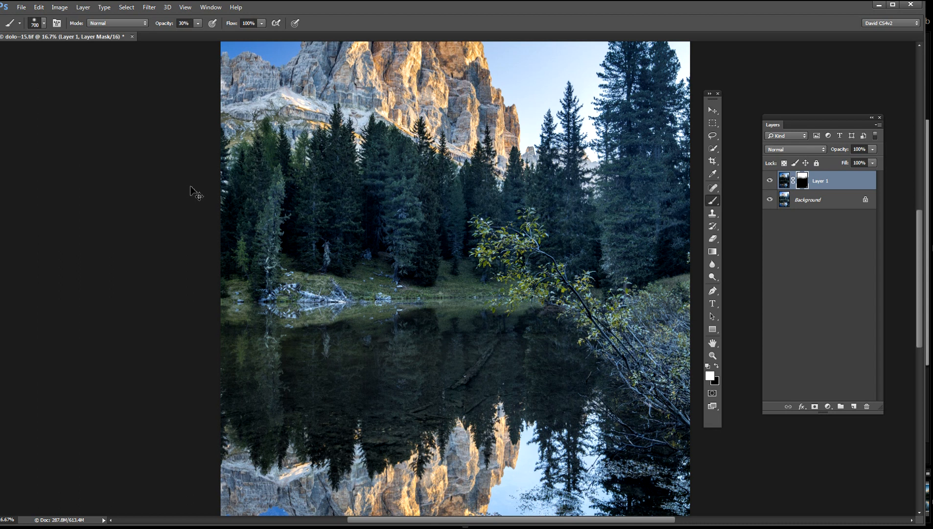
Step: Bring the Navigator into the workspace and use it to frame the treetops against the mountain
key(ctrl+minus)
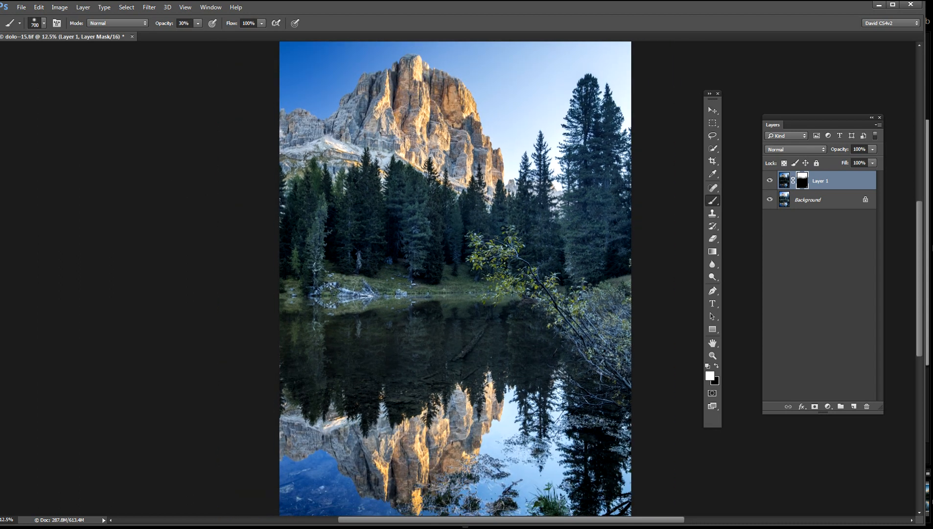
mouse_move(930, 218)
mouse_down()
mouse_move(255, 234)
mouse_move(81, 374)
mouse_up()
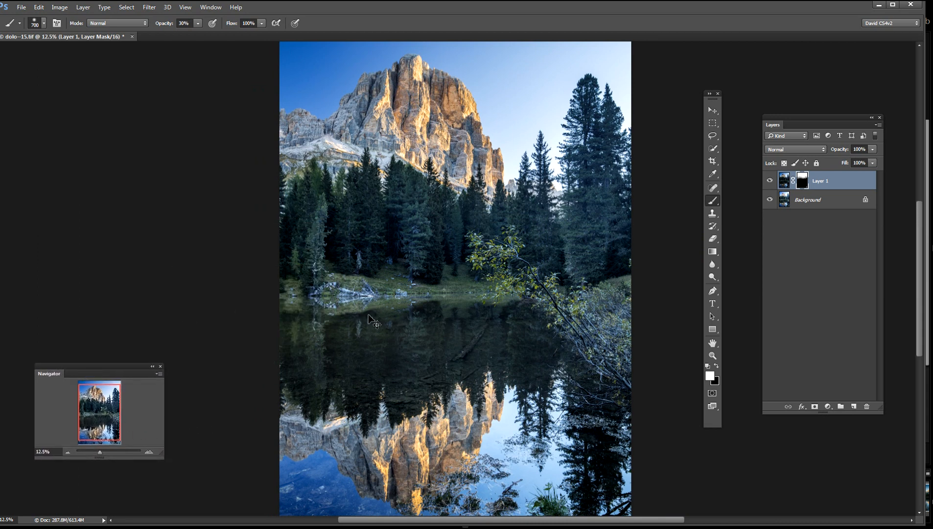
key(ctrl+minus)
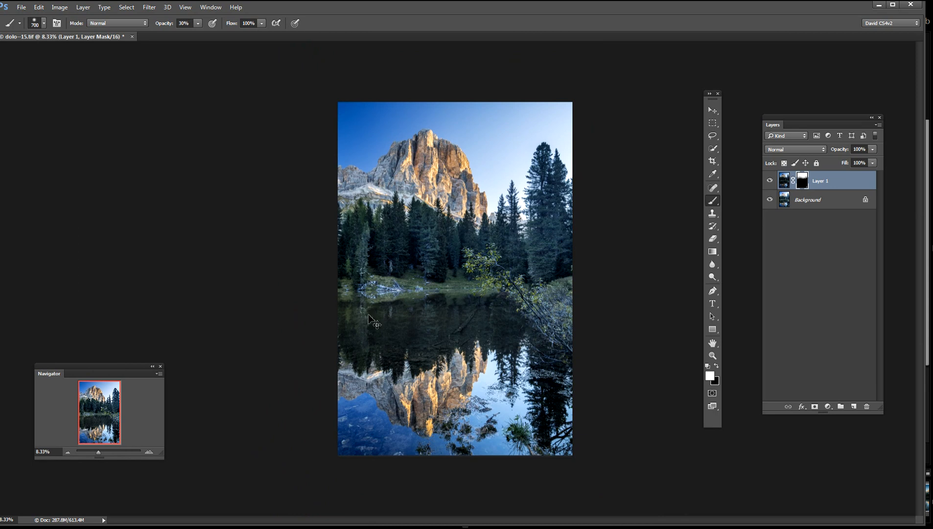
key(ctrl+plus)
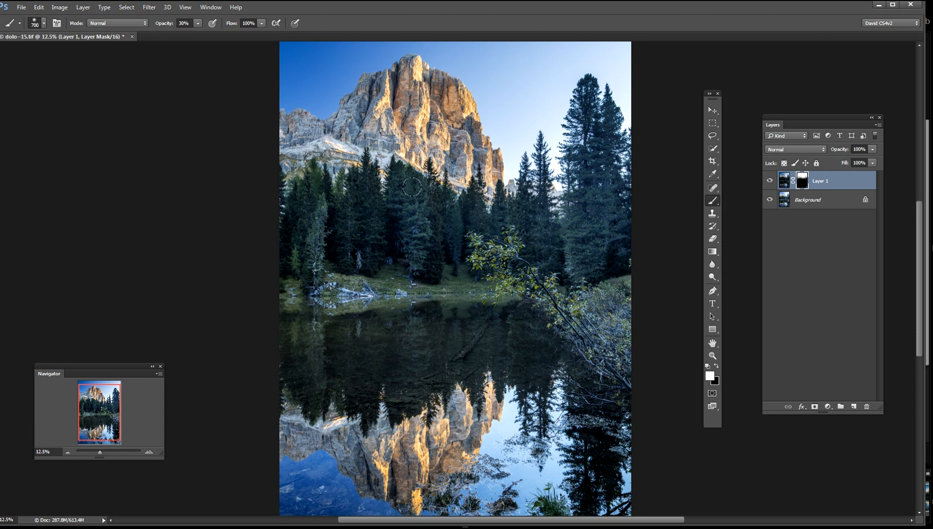
key(ctrl+plus)
key(ctrl+plus)
key(ctrl+plus)
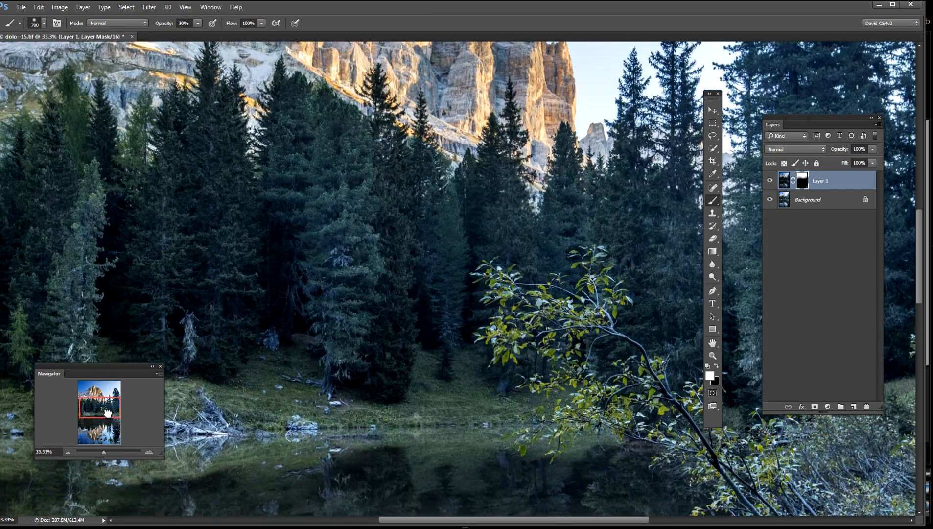
drag(92, 419, 107, 407)
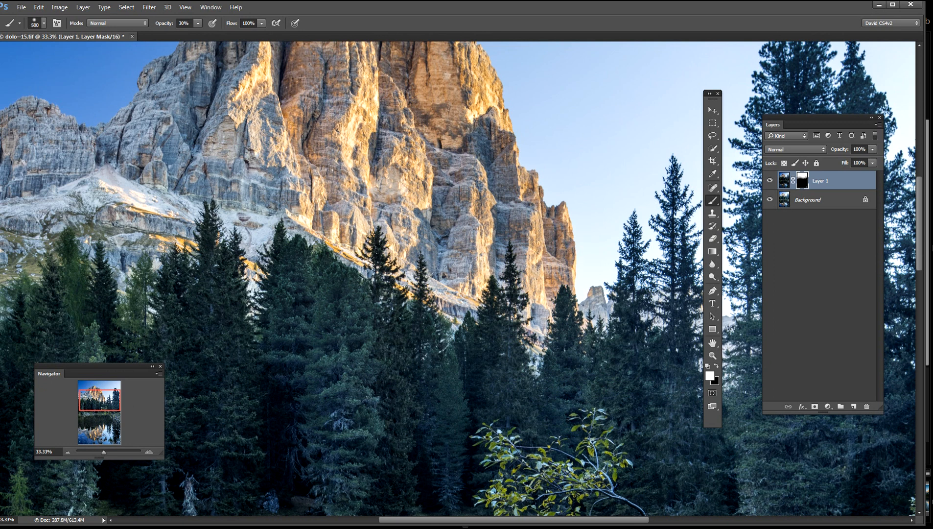
Step: Paint black on Layer 1's mask with a 60 px brush over the tall conifer standing against the mountain
key(bracketleft)
key(bracketleft)
key(bracketleft)
key(ctrl+plus)
key(ctrl+plus)
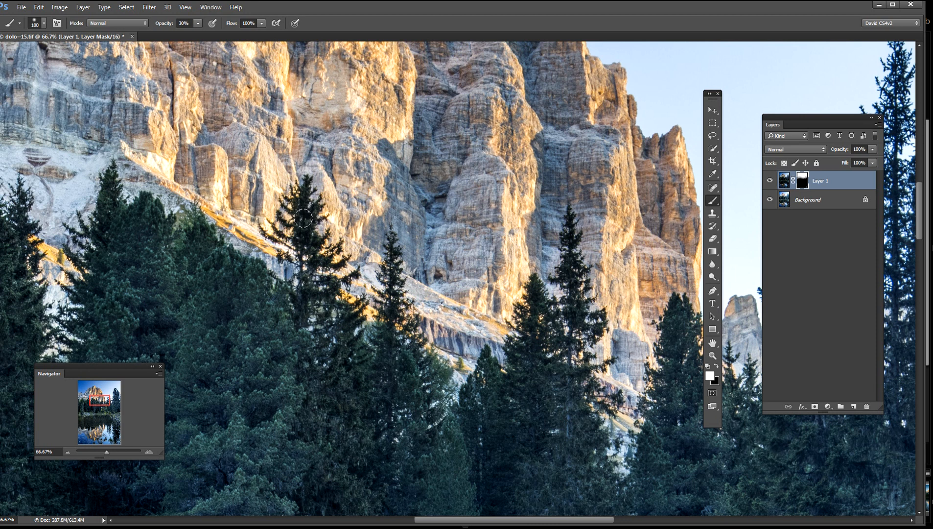
key(x)
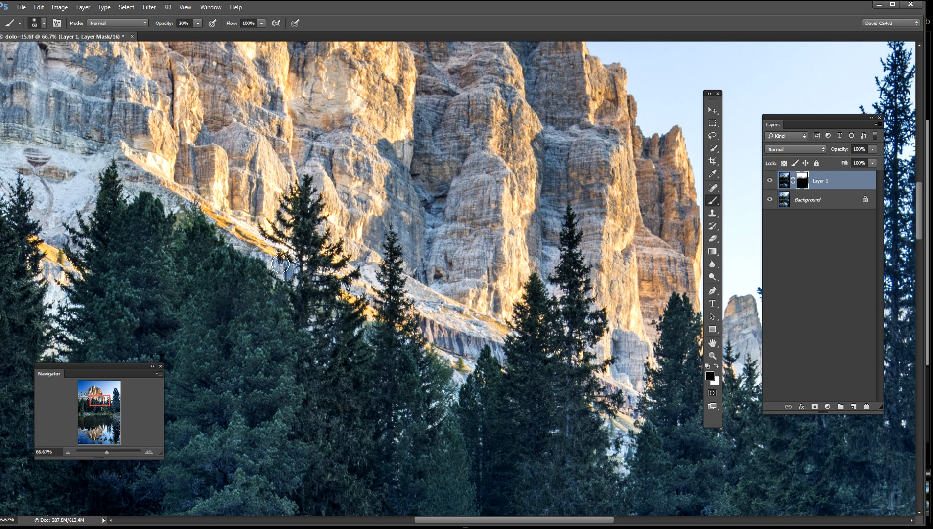
key(ctrl+plus)
key(ctrl+plus)
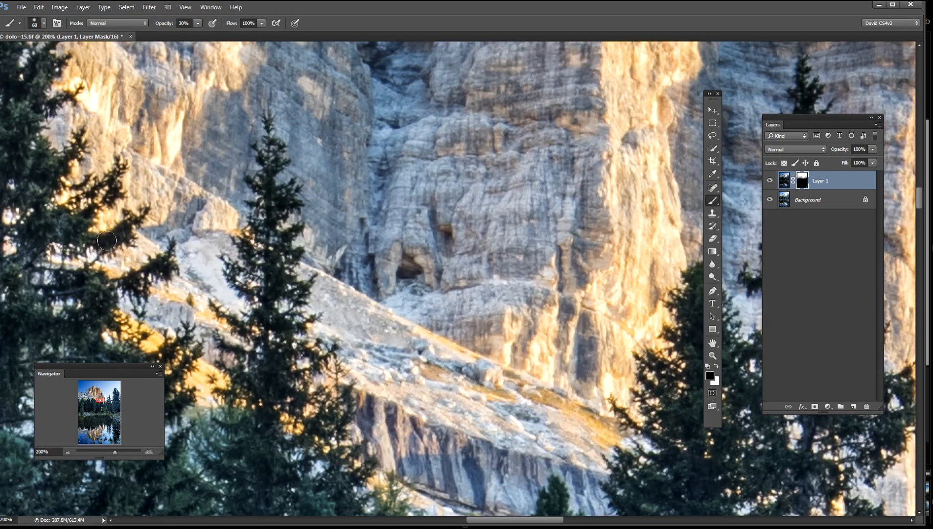
click(99, 405)
drag(100, 404, 97, 399)
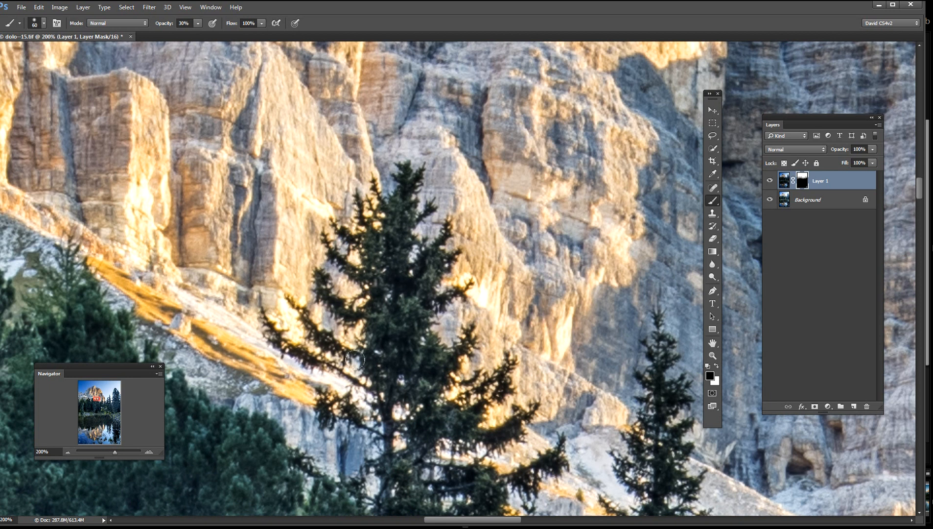
key(ctrl+minus)
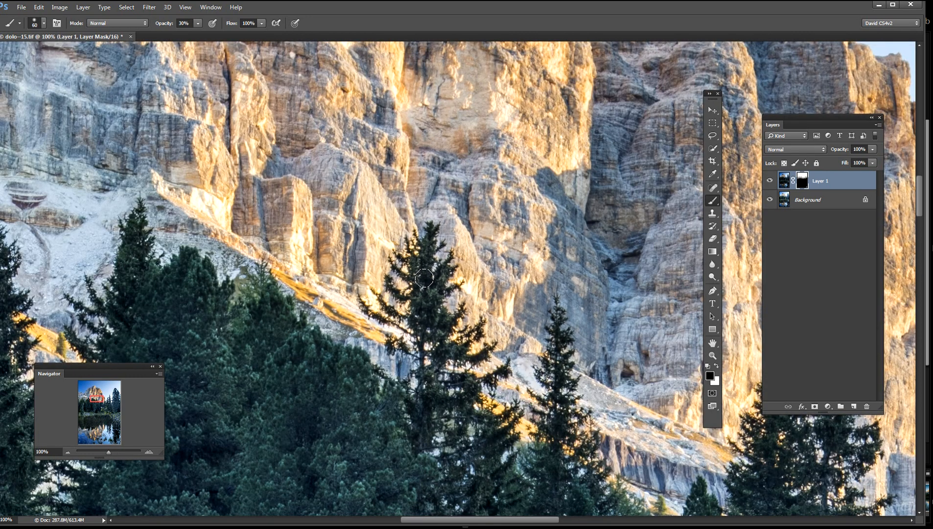
Step: Paint more black over the tall conifer on Layer 1's mask with the Background hidden, and make the Background visible again
click(770, 199)
right_click(771, 200)
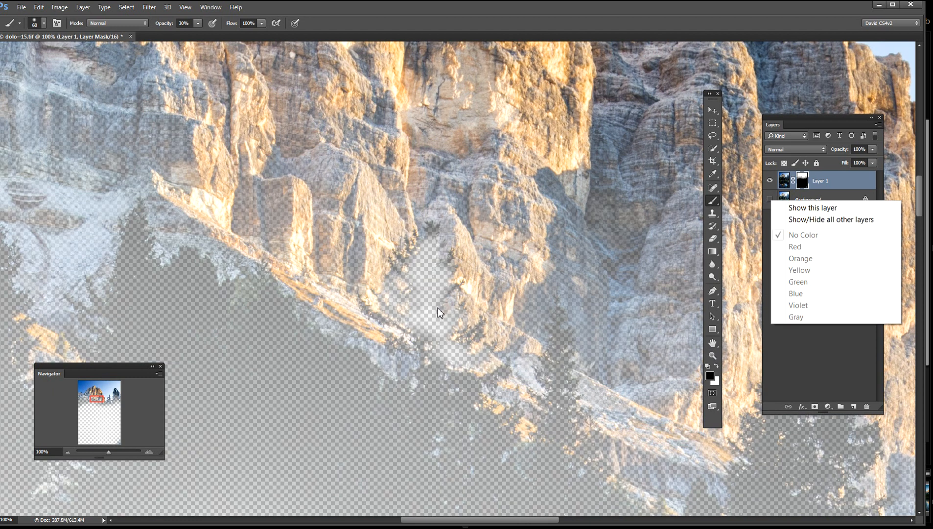
click(426, 281)
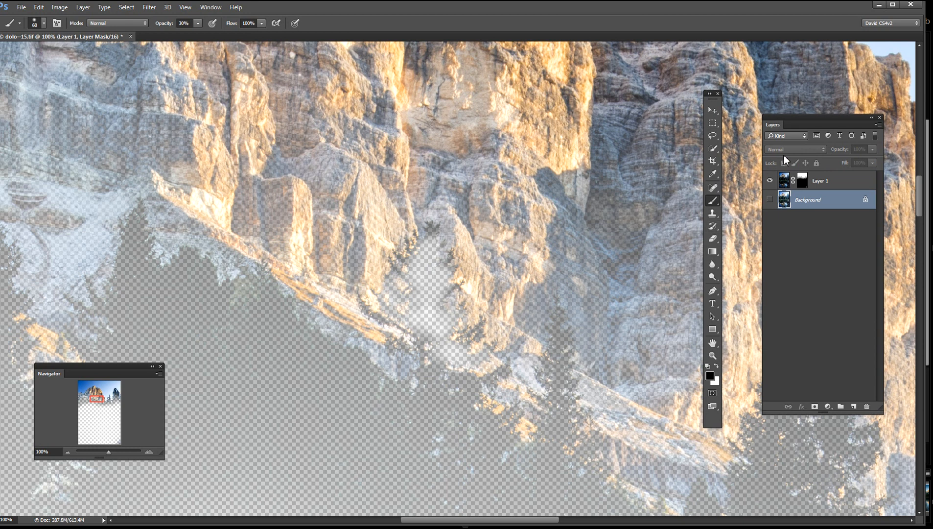
click(802, 183)
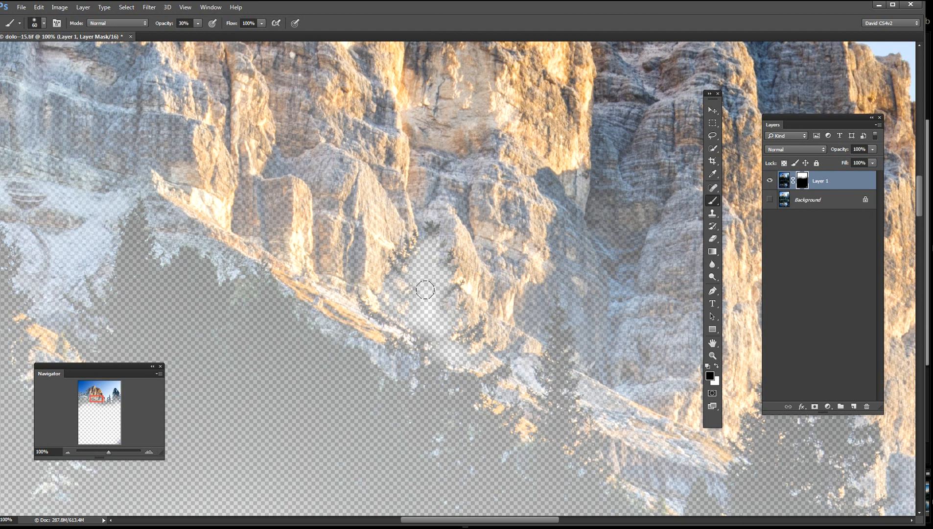
right_click(435, 241)
click(430, 239)
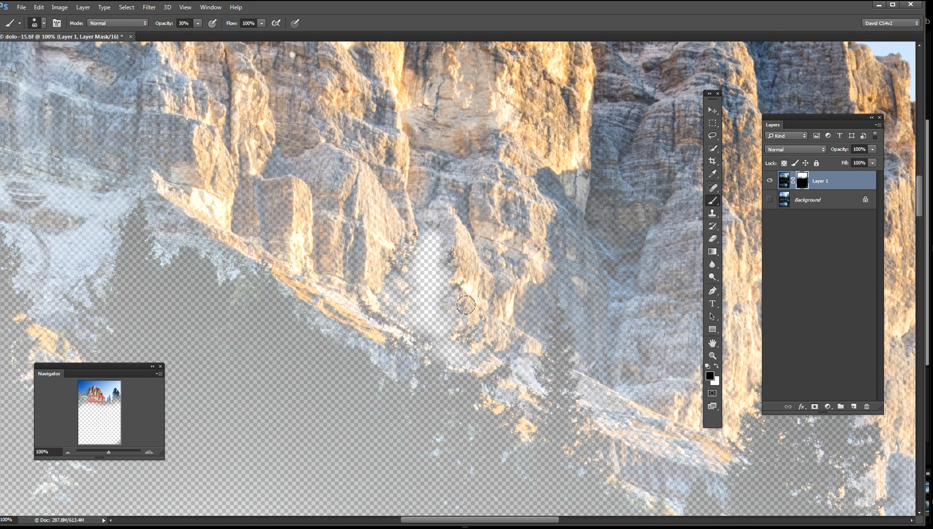
click(769, 199)
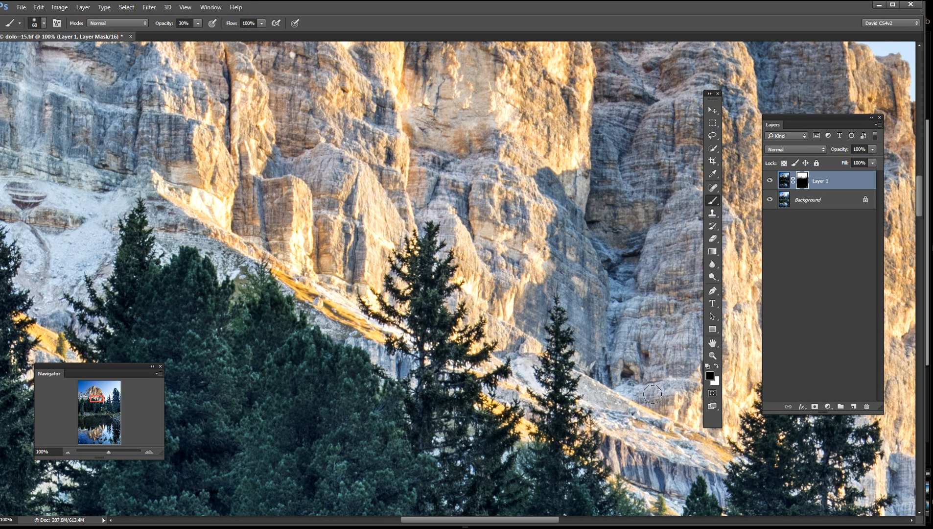
Step: Switch the brush colour back to white and return to a view of the whole image
drag(507, 521, 540, 521)
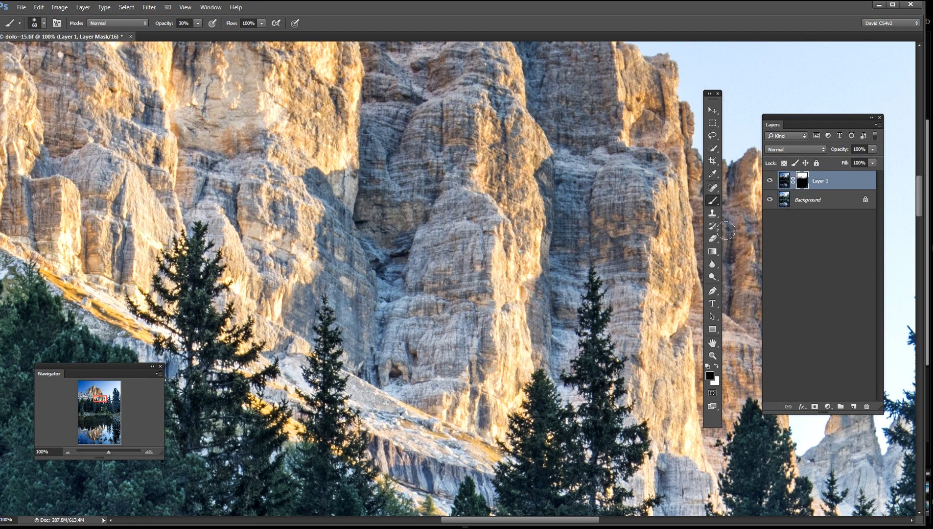
click(716, 366)
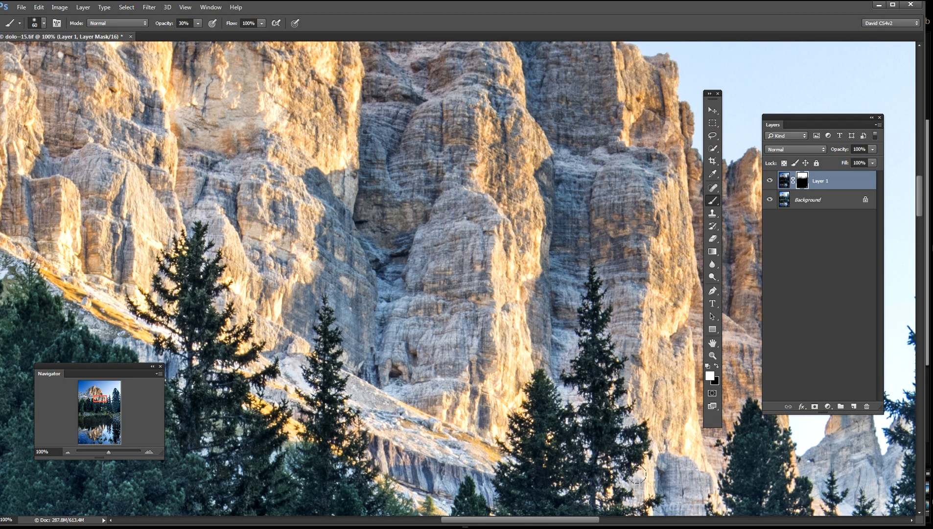
key(ctrl+minus)
key(ctrl+minus)
key(ctrl+minus)
key(ctrl+minus)
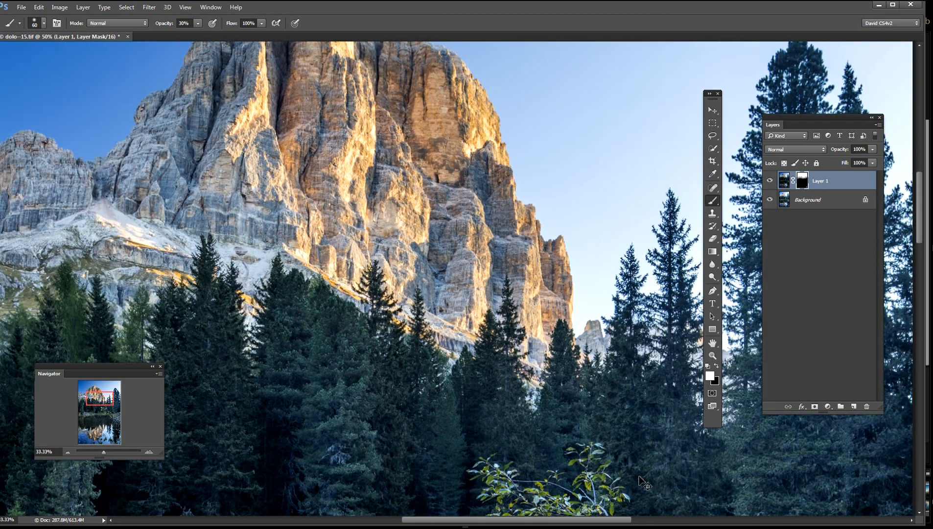
key(ctrl+minus)
key(ctrl+minus)
key(ctrl+minus)
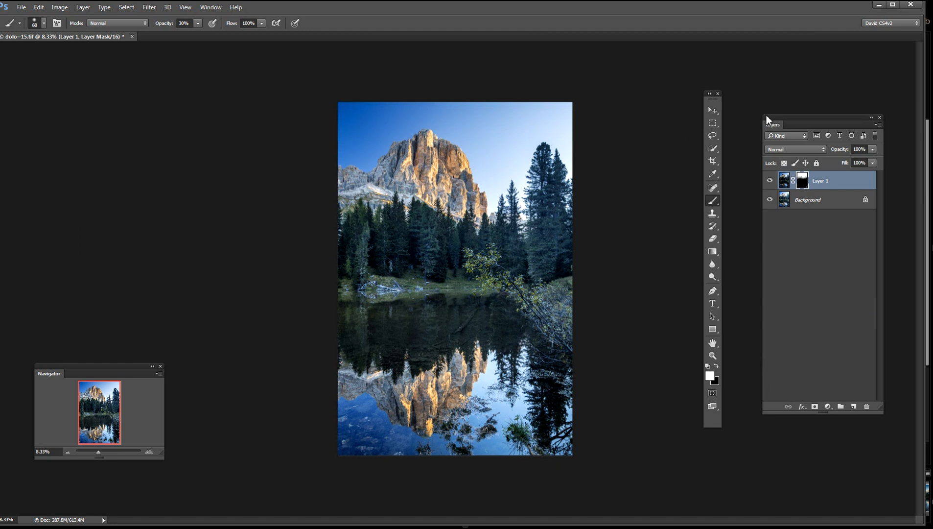
Step: Check the Background layer's highlight clipping in Curves, and leave without applying the adjustment
right_click(788, 204)
click(785, 205)
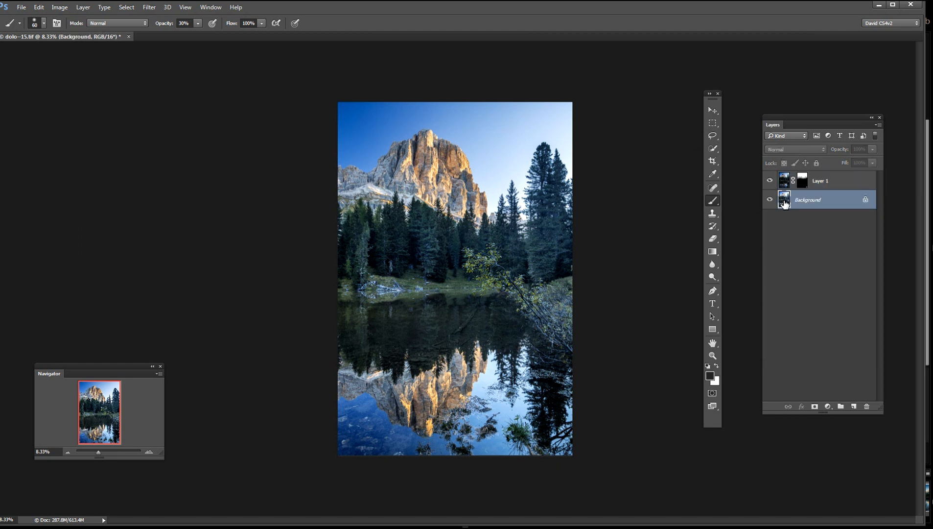
click(61, 8)
mouse_move(97, 36)
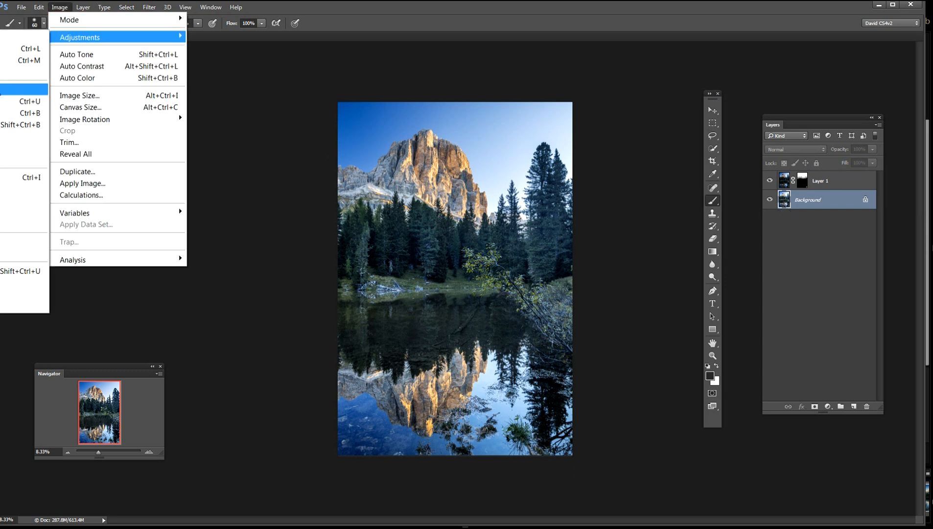
click(1, 61)
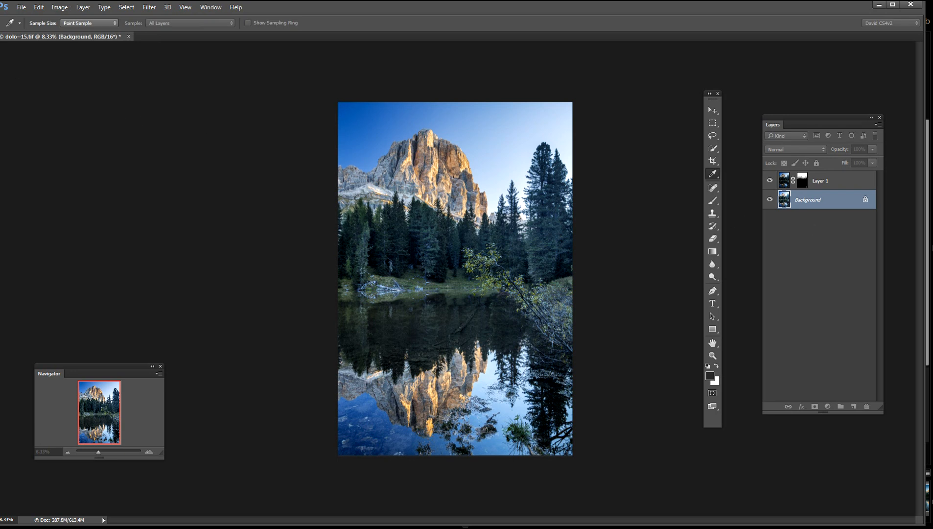
drag(920, 52, 741, 230)
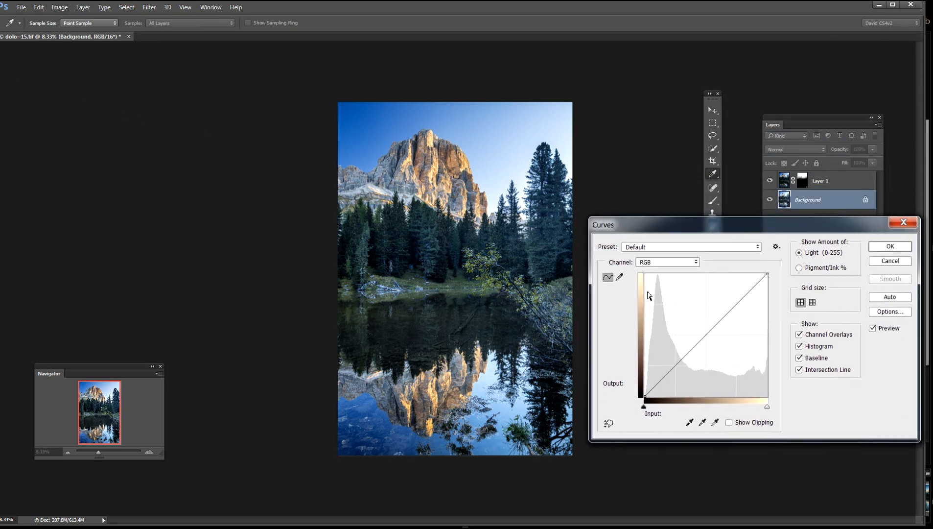
click(728, 422)
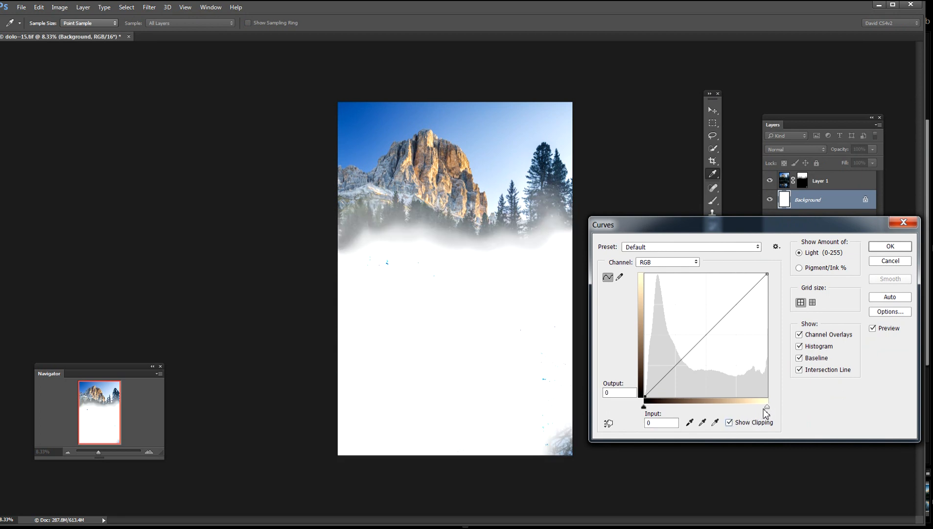
drag(766, 406, 767, 406)
click(729, 422)
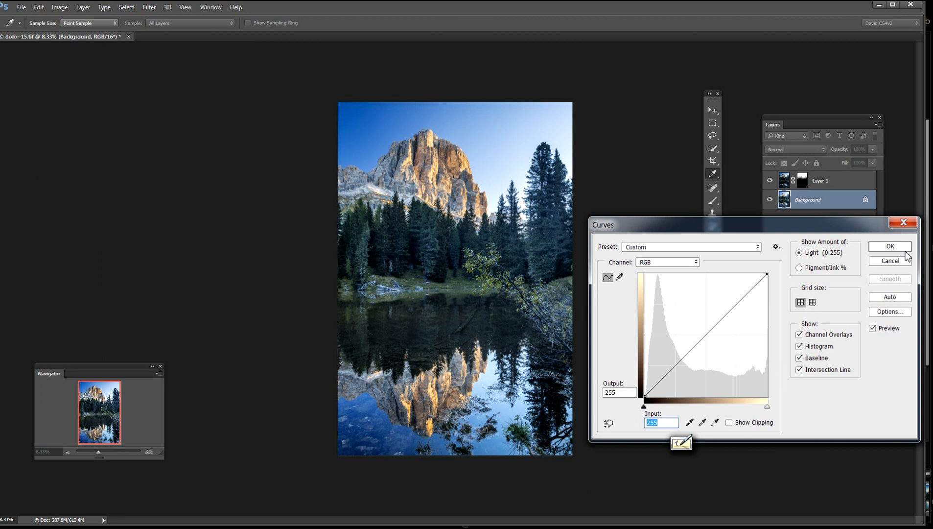
click(891, 261)
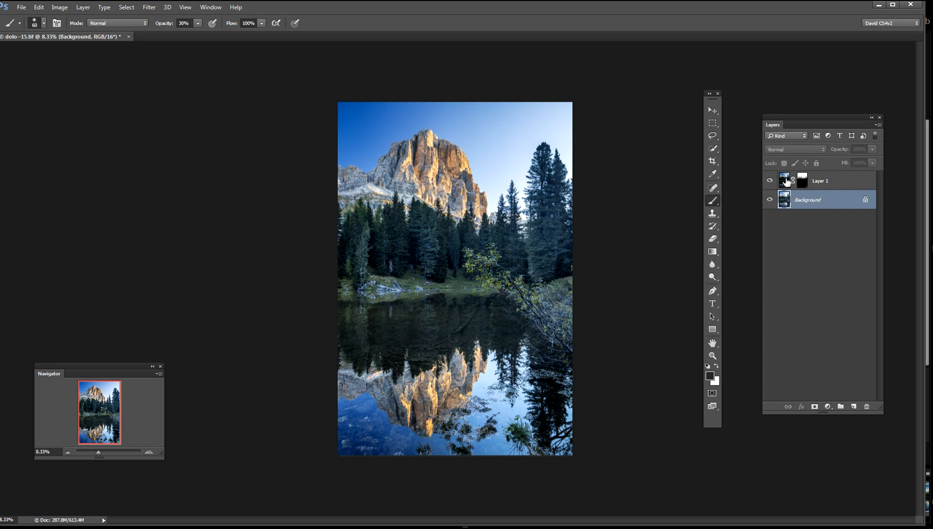
Step: Select Layer 1's mask with white as the foreground colour, and check its coverage by hiding and reshowing the Background
click(786, 182)
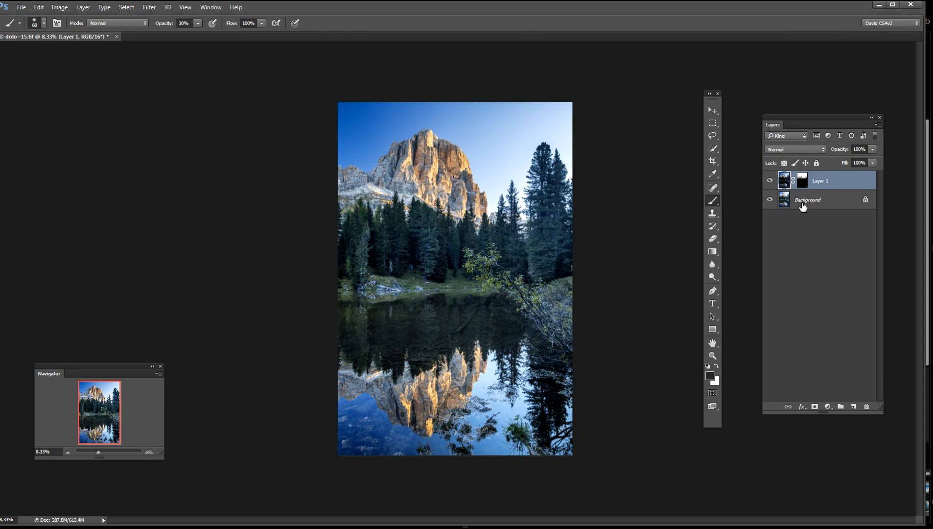
click(803, 182)
key(x)
click(769, 200)
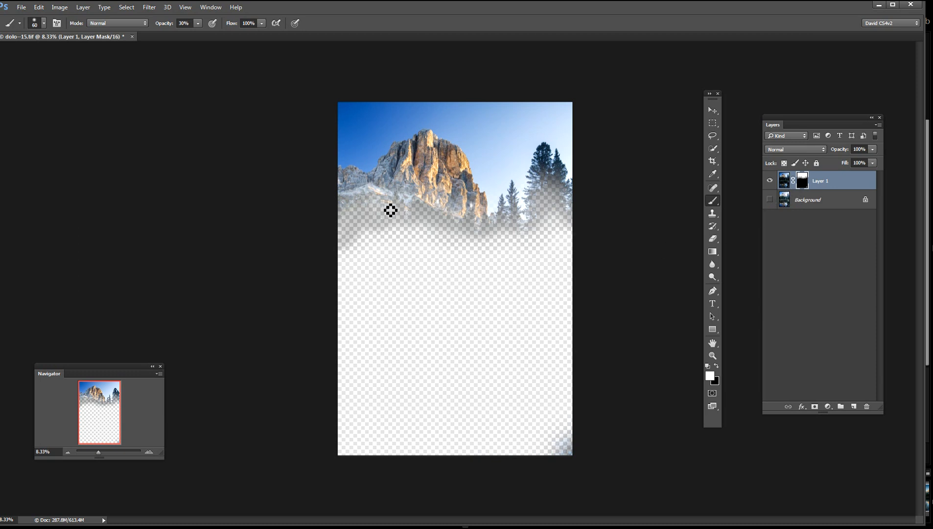
click(769, 199)
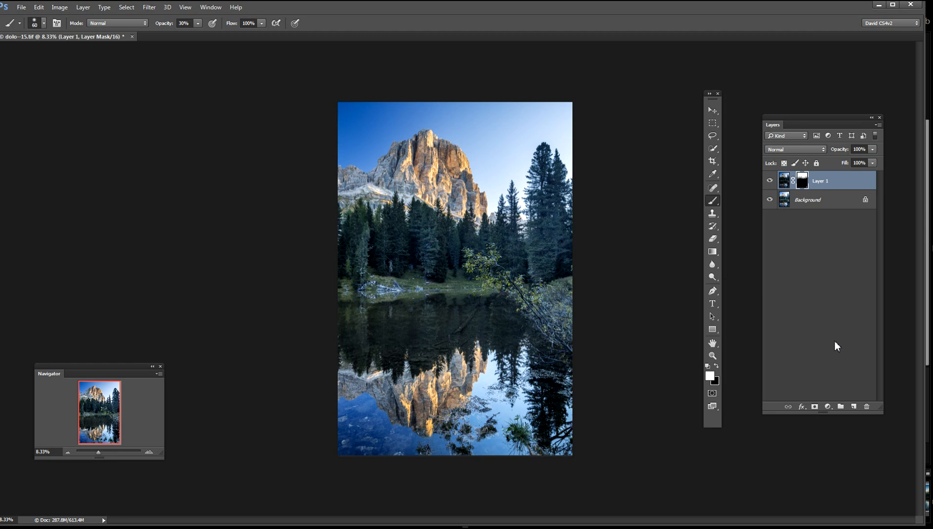